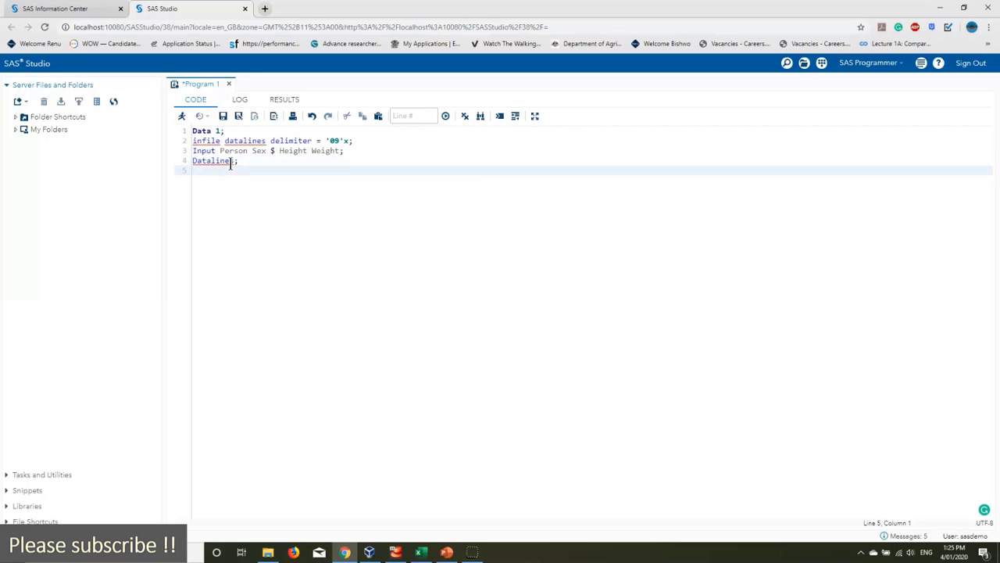
# Copy the data rows A2:D35 from the Correlation data workbook in Excel and paste them below the Datalines statement in SAS Studio
pyautogui.click(427, 554)
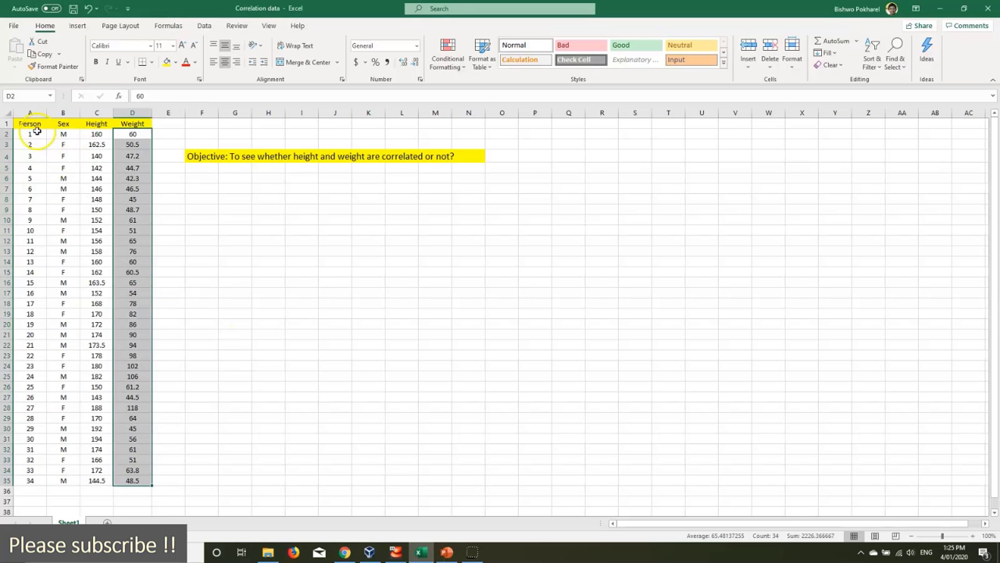
pyautogui.moveTo(32, 135); pyautogui.dragTo(127, 480)
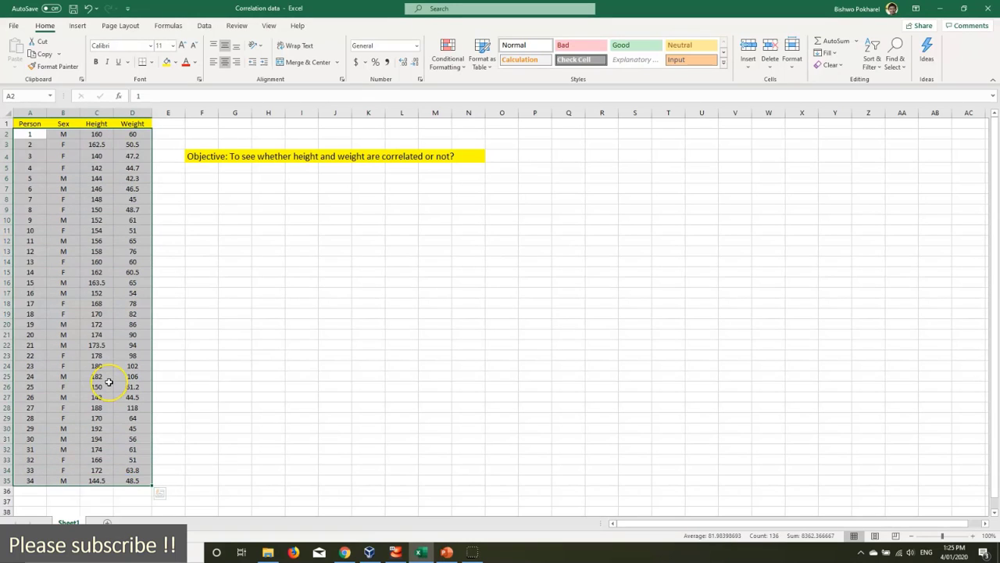
pyautogui.hotkey('ctrl', 'c')
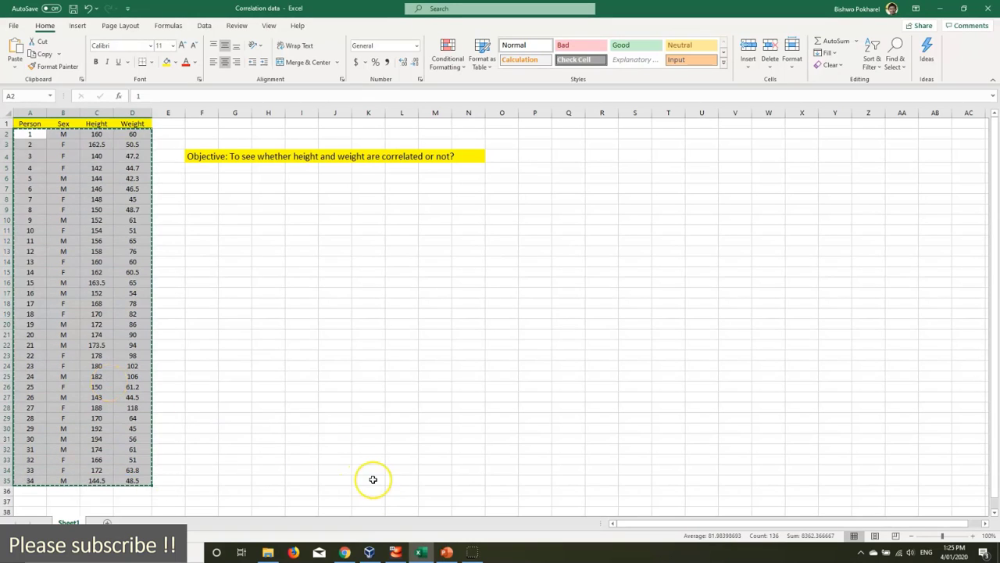
pyautogui.click(345, 552)
pyautogui.click(218, 182)
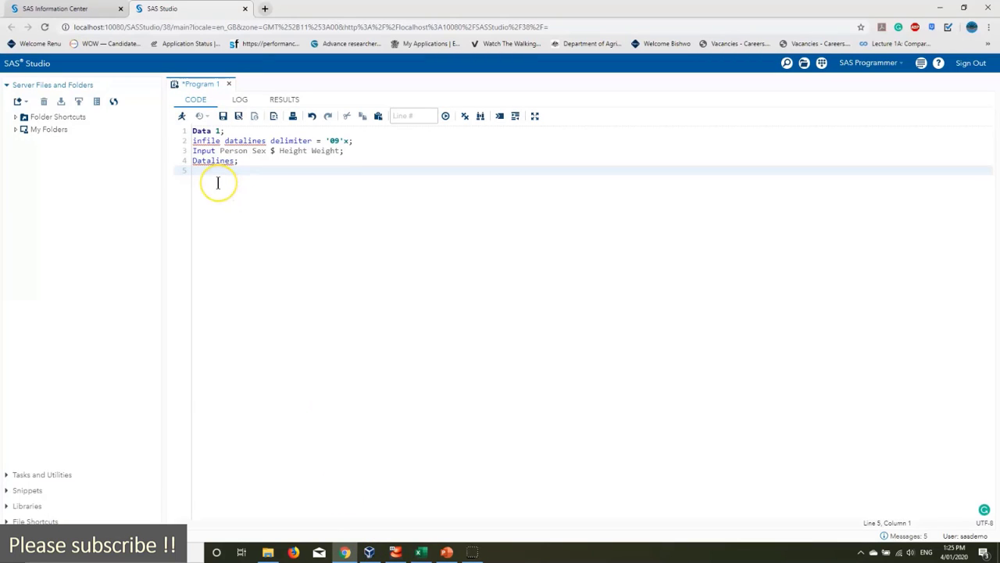
pyautogui.hotkey('ctrl', 'v')
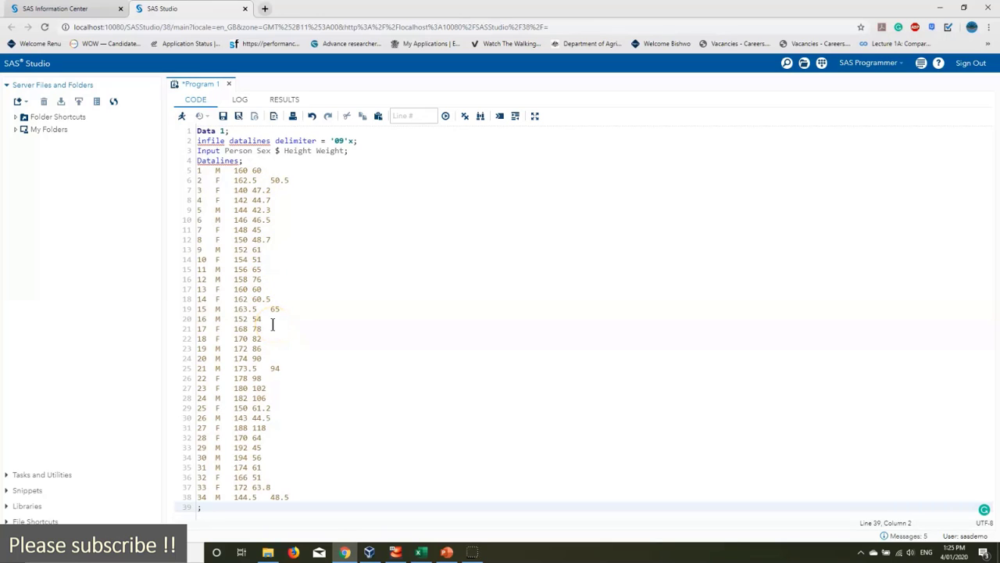
# Add a "proc print;" step closed with "run;" after the data lines and run the program
pyautogui.press('Return')
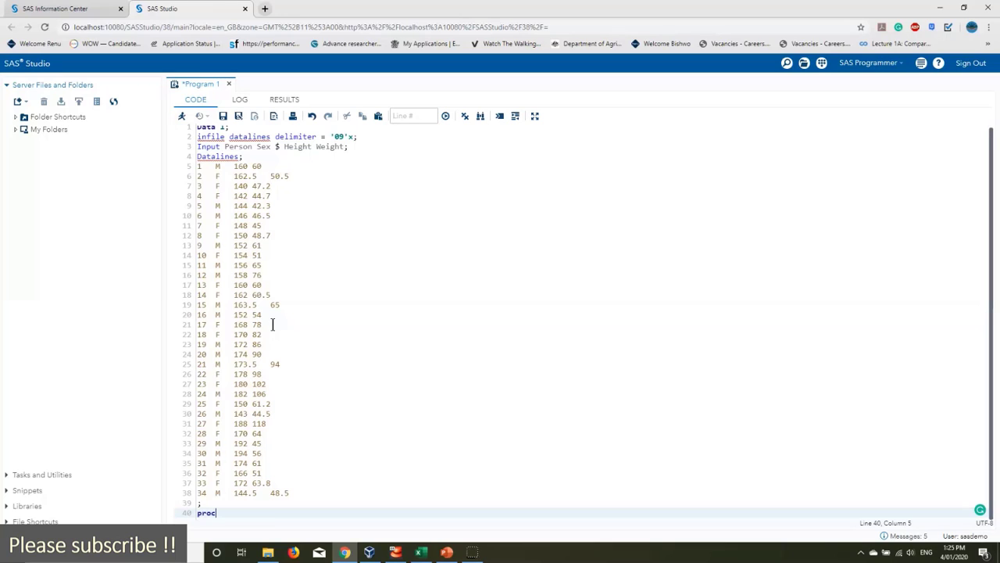
pyautogui.write('print;')
pyautogui.press('Return')
pyautogui.write('run')
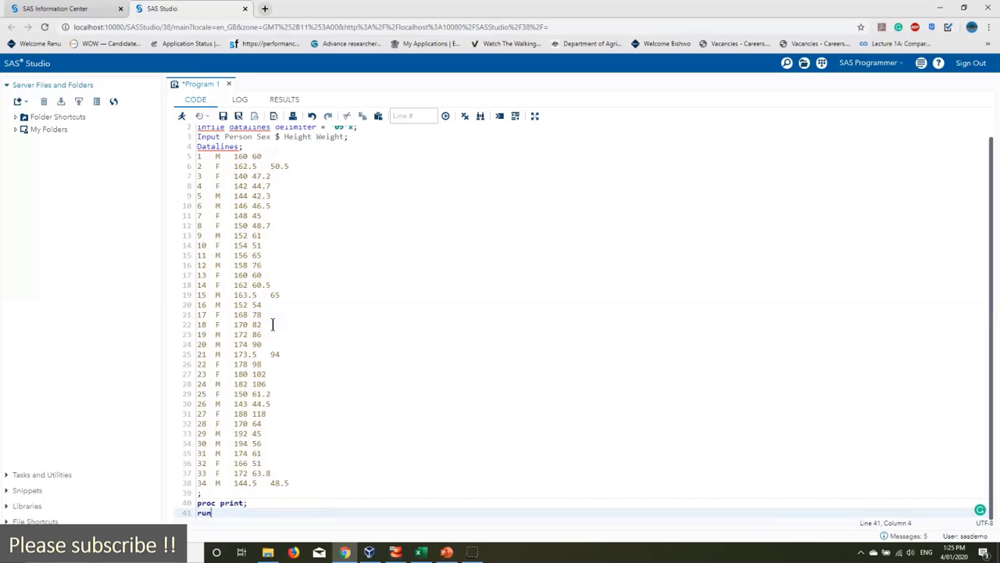
pyautogui.write(';')
pyautogui.click(182, 117)
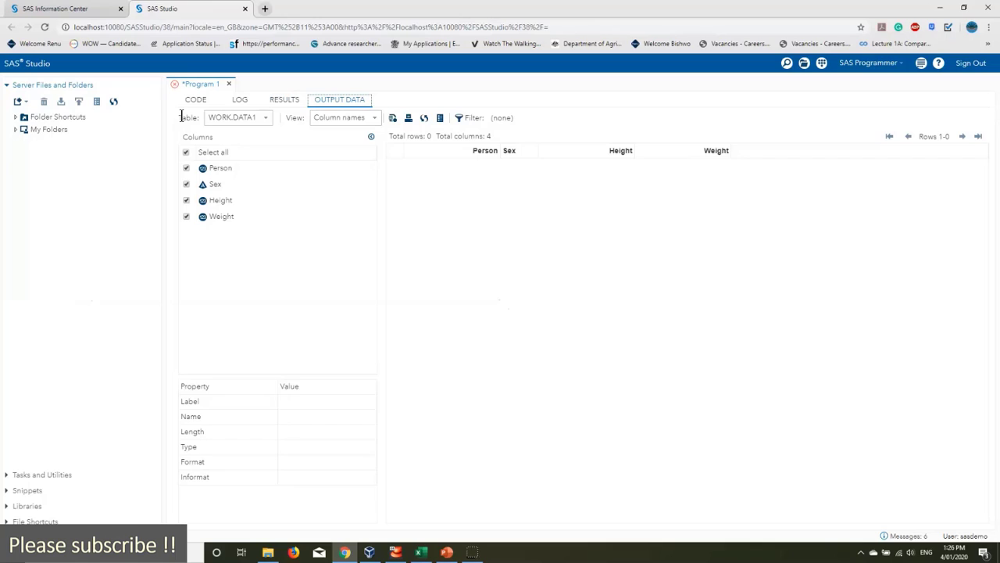
# Check the printed results and examine the log errors reported for the "Data 1;" statement
pyautogui.click(282, 101)
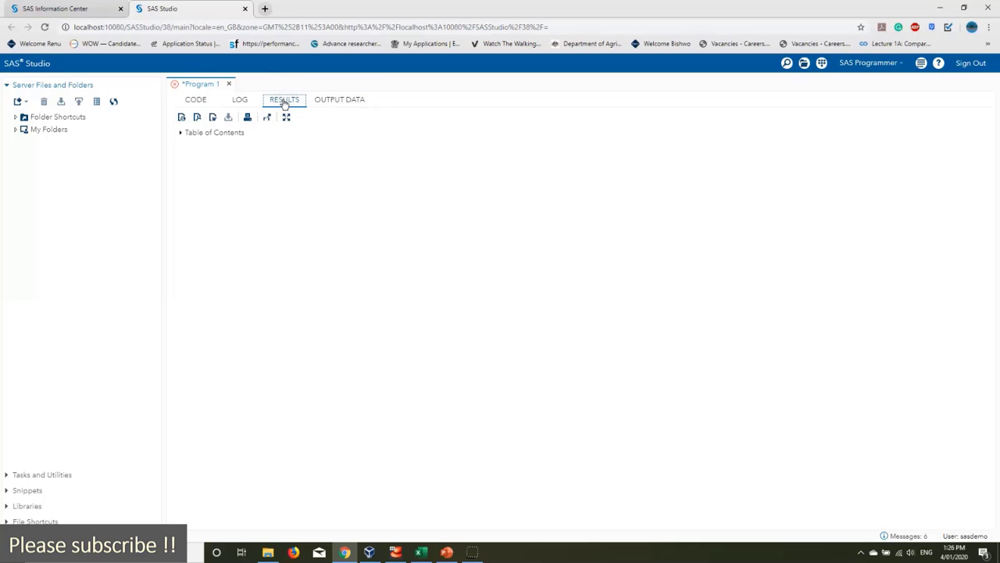
pyautogui.click(240, 102)
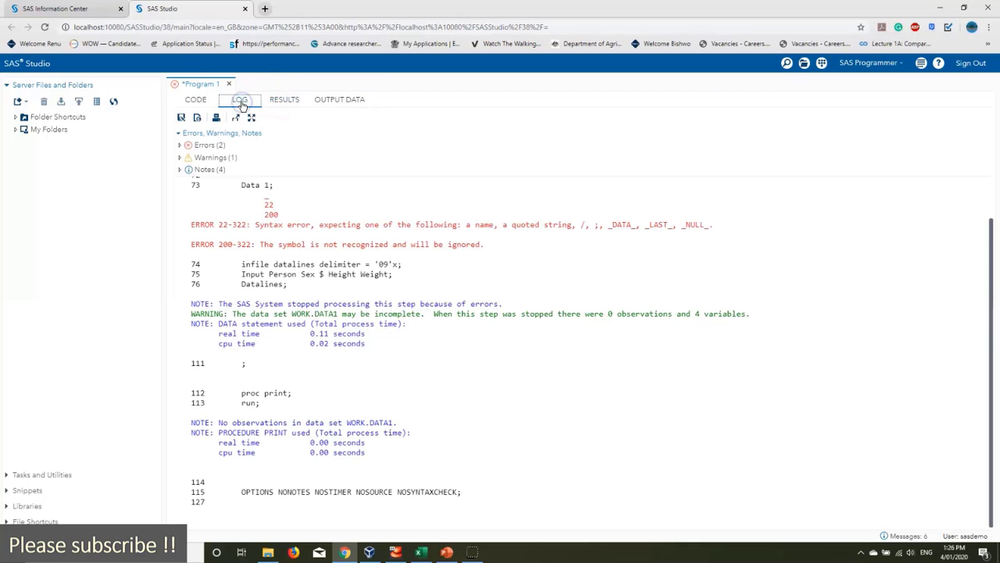
pyautogui.click(211, 146)
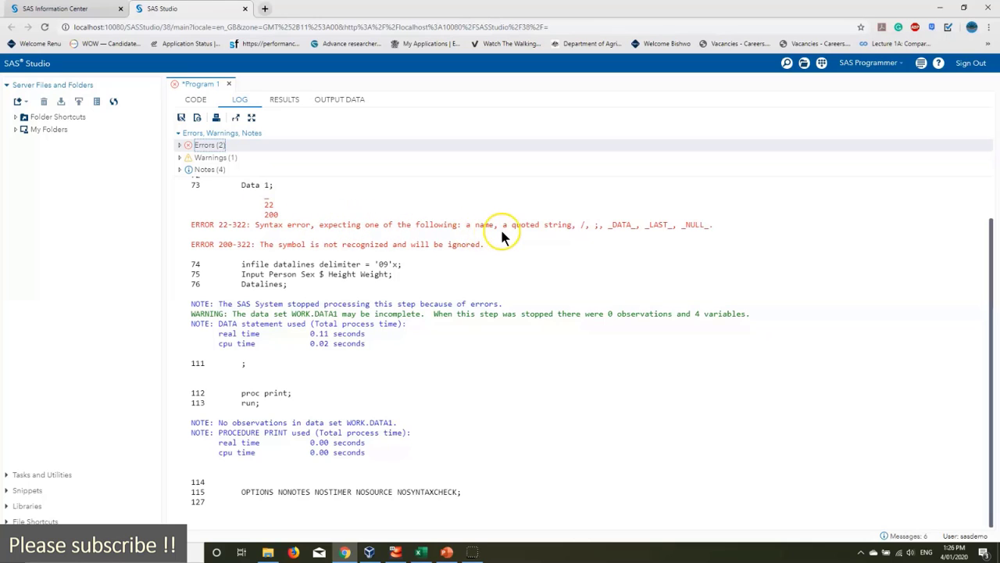
pyautogui.moveTo(264, 184); pyautogui.dragTo(195, 178)
pyautogui.click(269, 232)
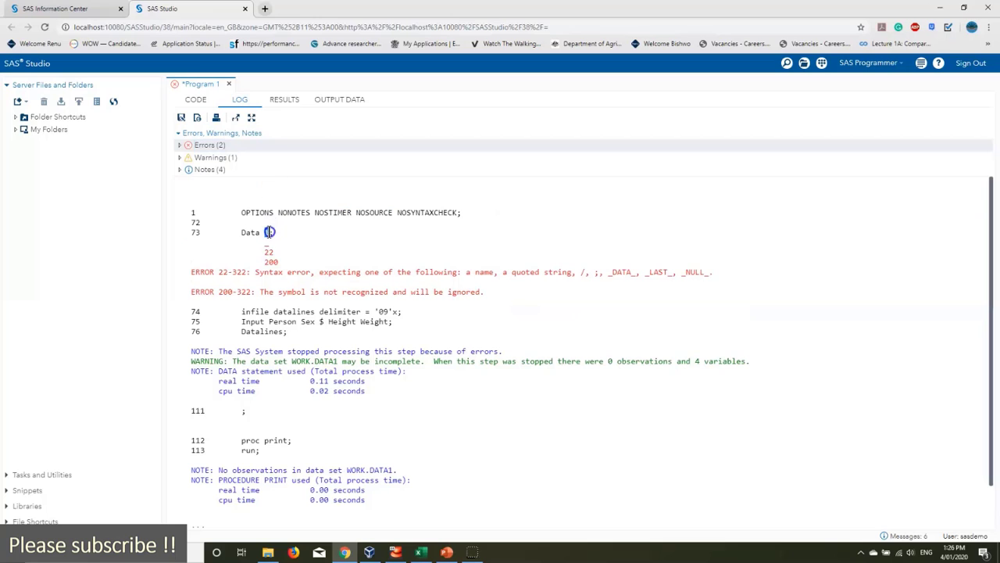
# Change the data set name in the opening Data statement to "one" and rerun the program
pyautogui.click(193, 101)
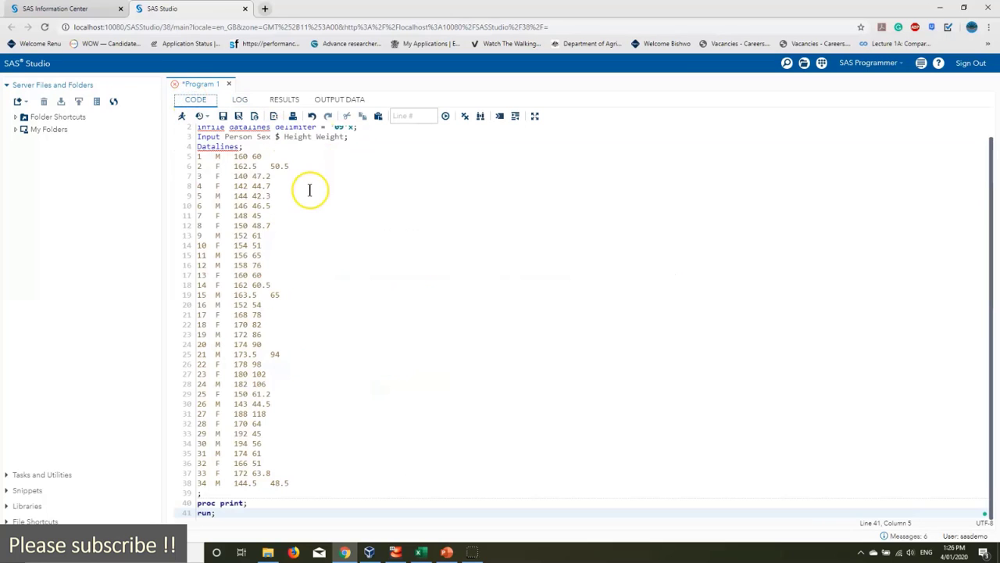
pyautogui.click(225, 131)
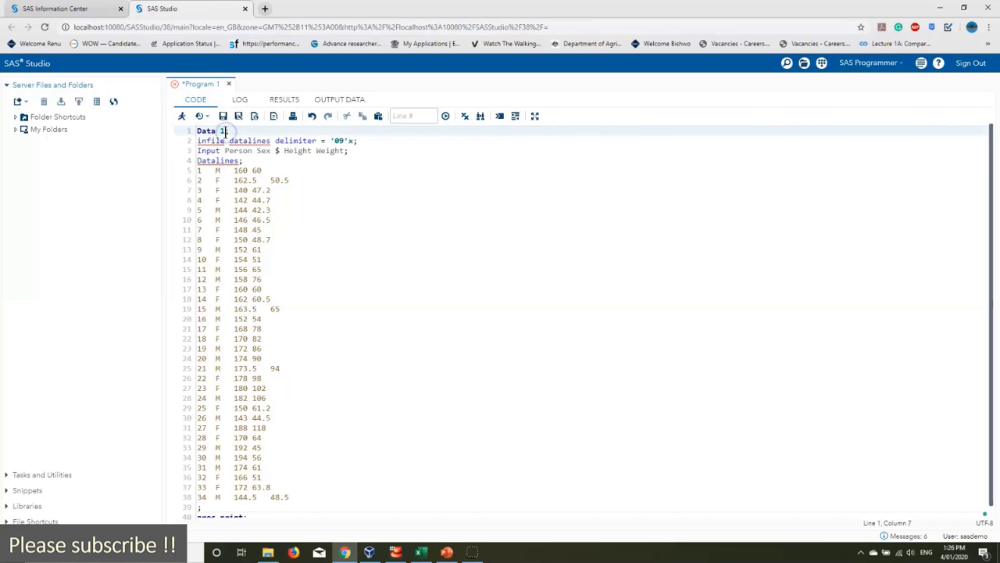
pyautogui.write('one')
pyautogui.scroll(-1, 305, 383)
pyautogui.click(231, 514)
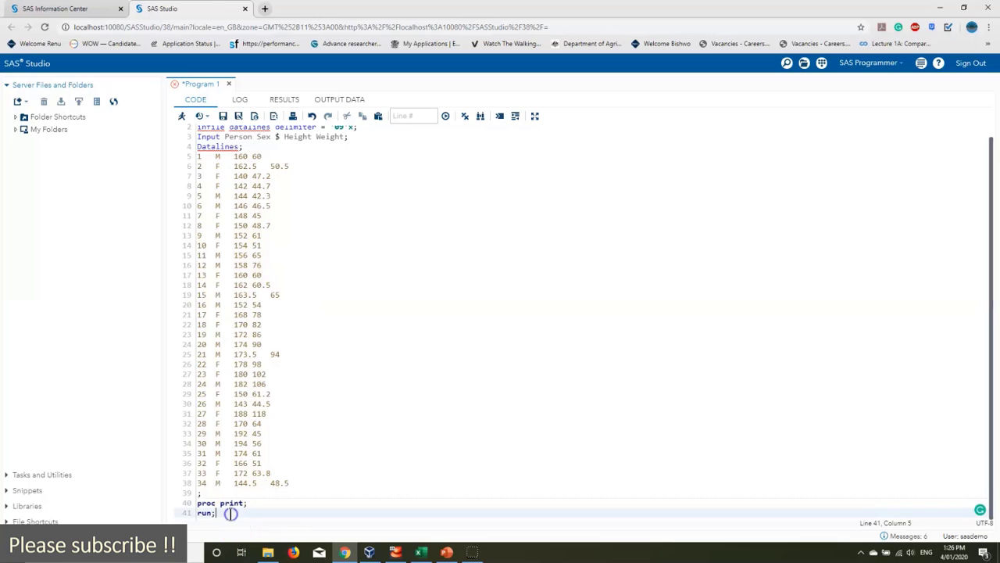
pyautogui.click(180, 116)
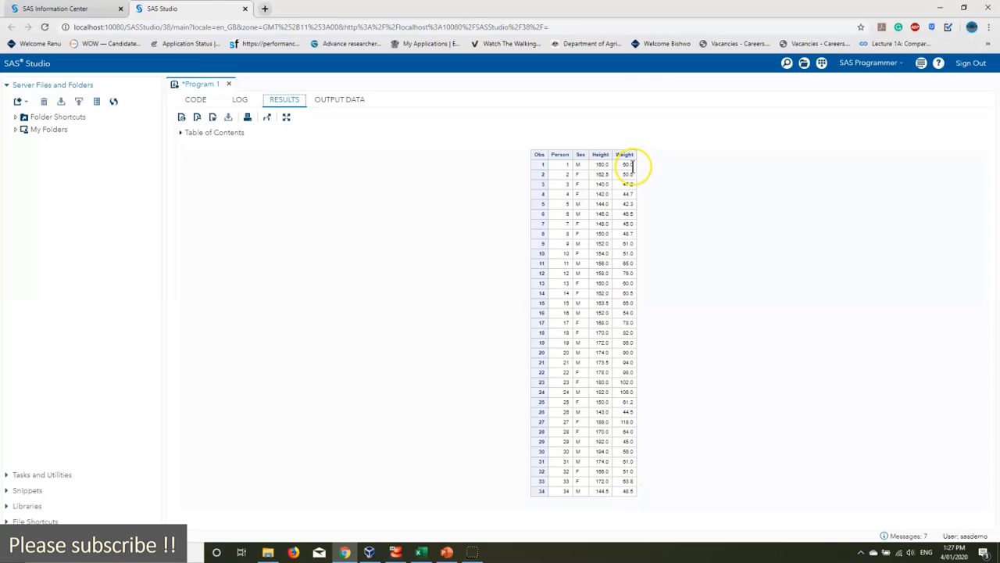
# Add a "proc corr;" step with "var height weight;" and "run;" after the print step, and run the program
pyautogui.click(196, 99)
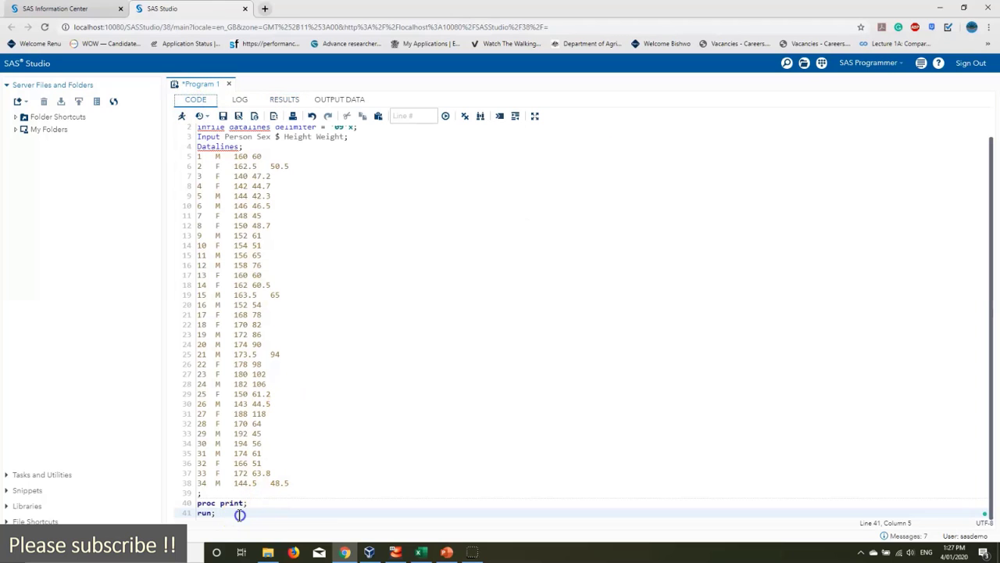
pyautogui.press('Return')
pyautogui.press('Return')
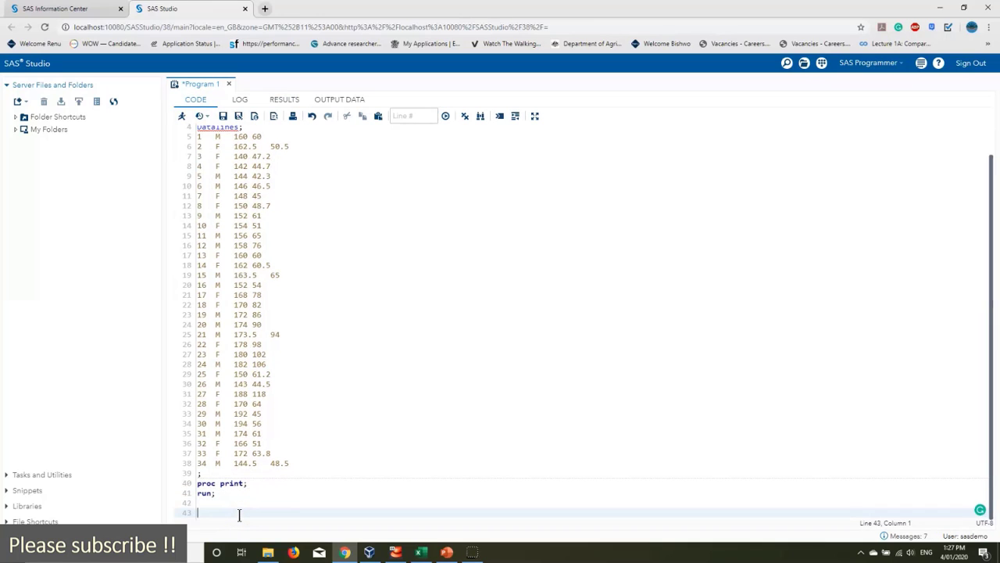
pyautogui.write('proc corr;')
pyautogui.press('Return')
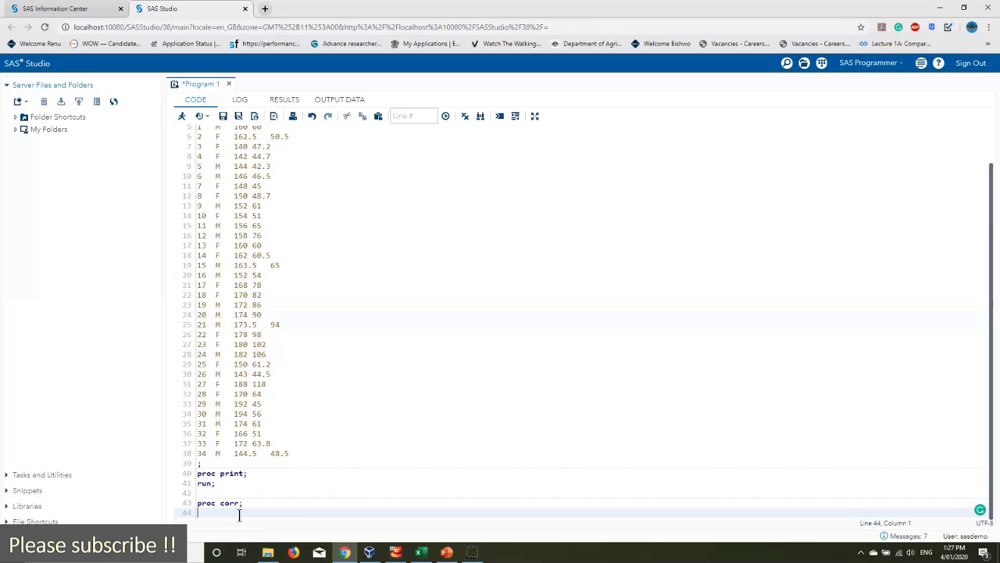
pyautogui.write('var')
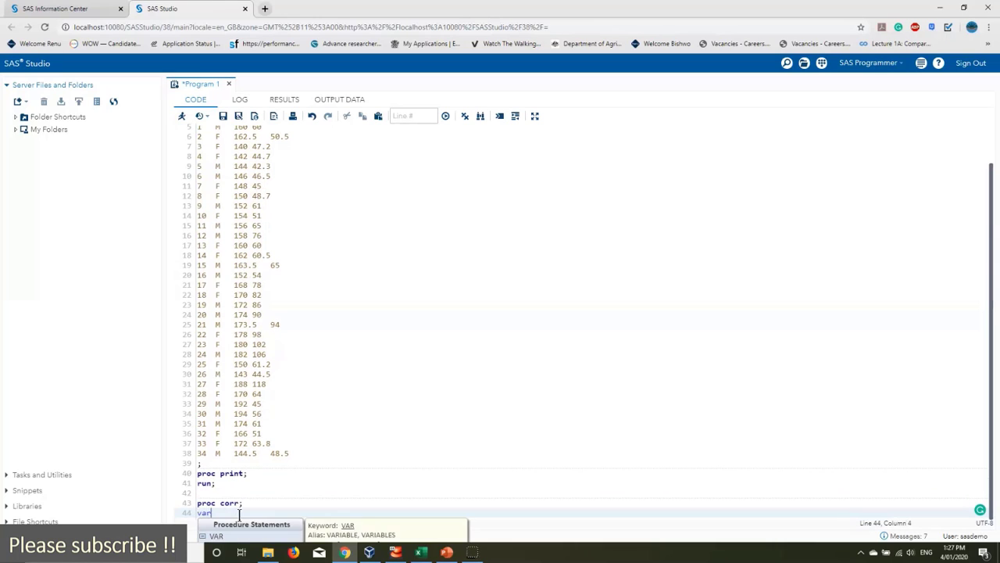
pyautogui.write(' height weight;')
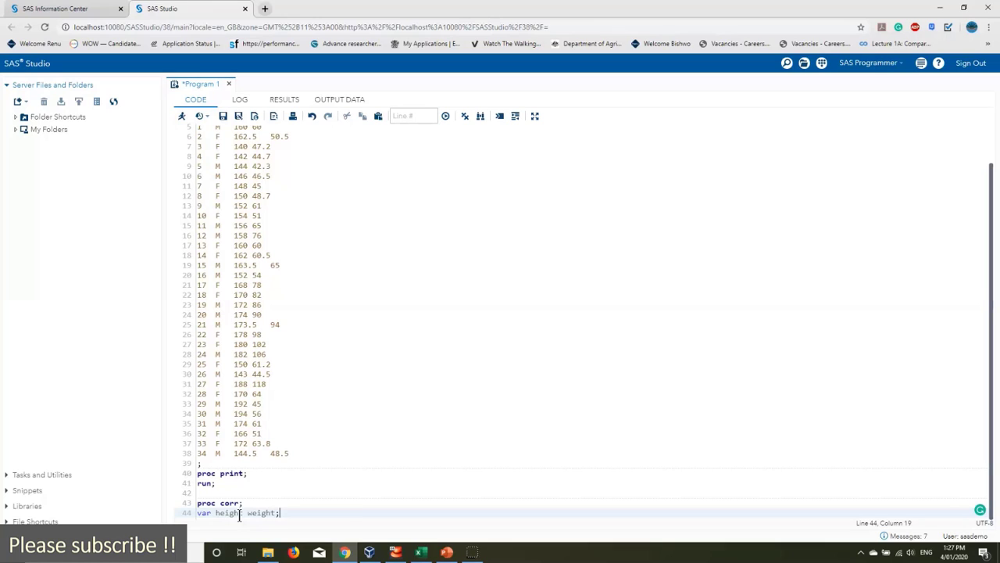
pyautogui.press('Return')
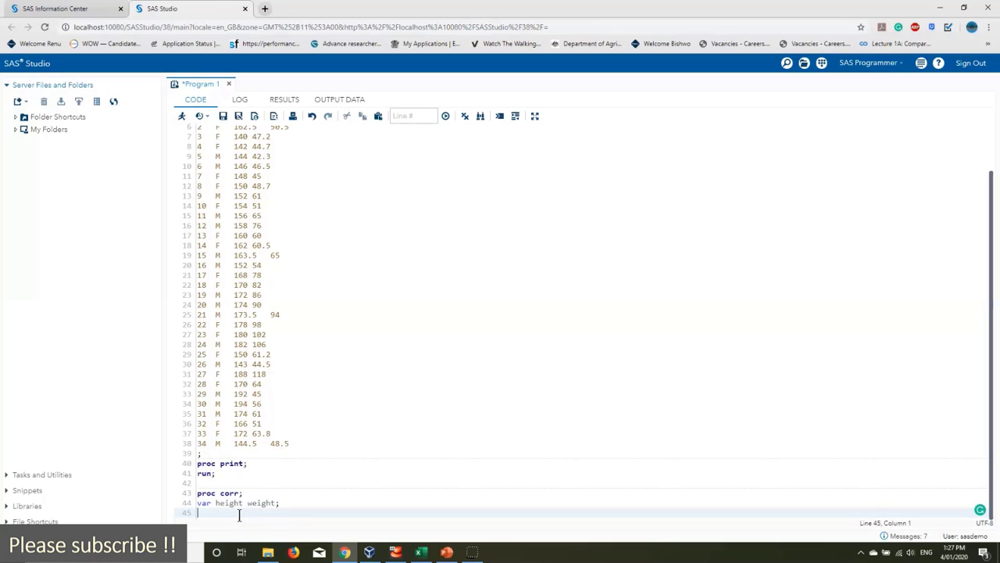
pyautogui.write('run;')
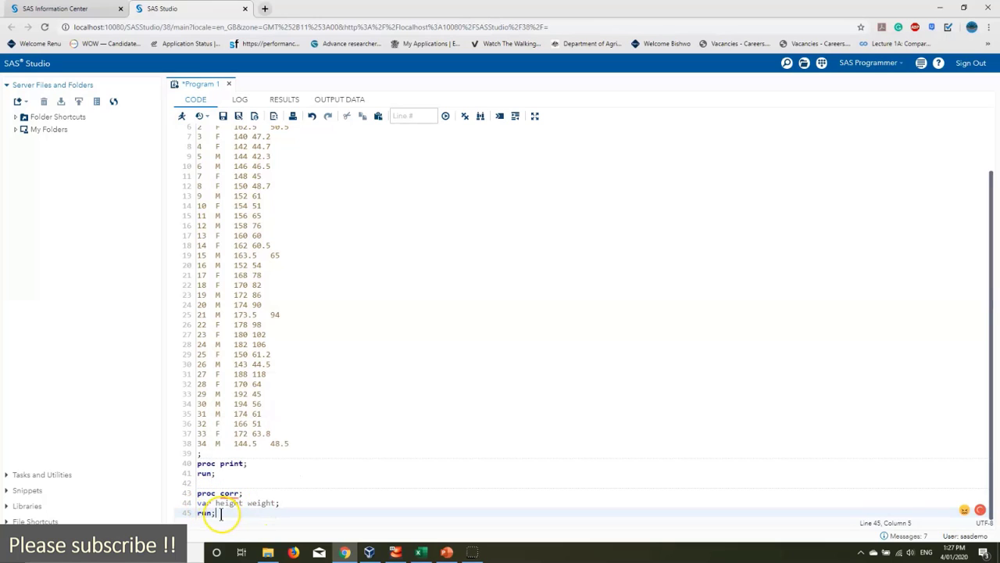
pyautogui.click(182, 117)
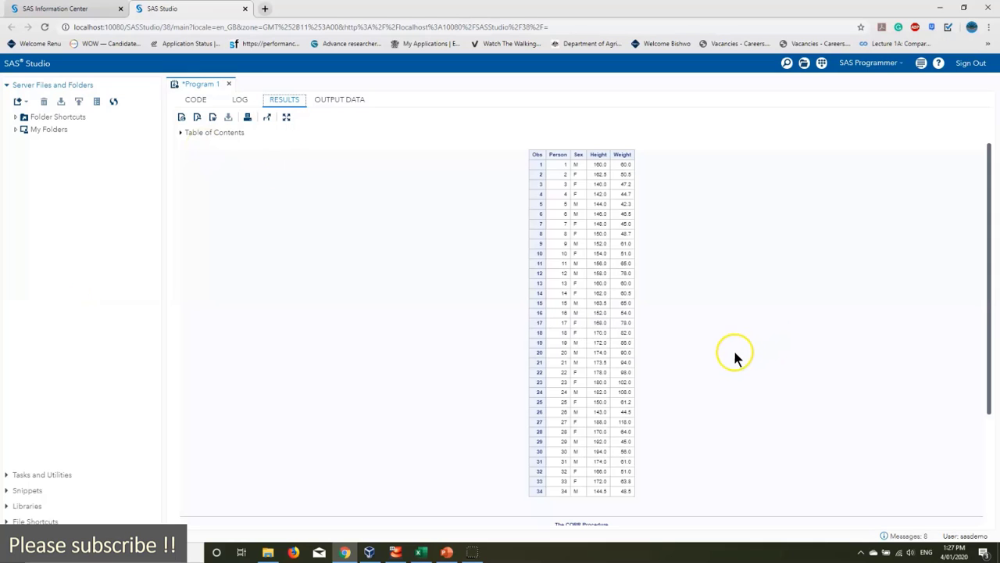
# Examine the simple statistics and the Pearson correlation coefficients for height and weight in the CORR procedure output
pyautogui.scroll(-3, 732, 353)
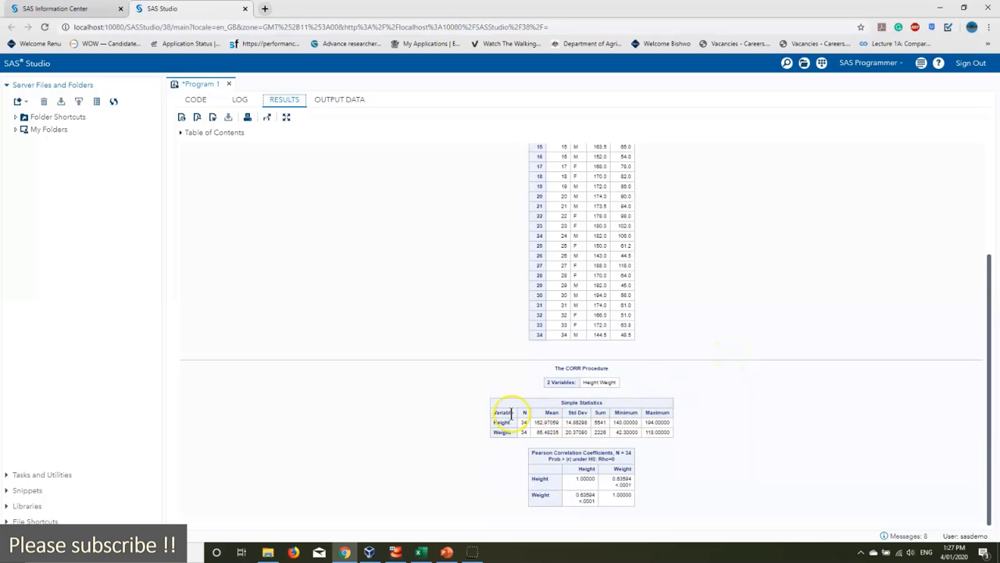
pyautogui.moveTo(505, 413); pyautogui.dragTo(665, 432)
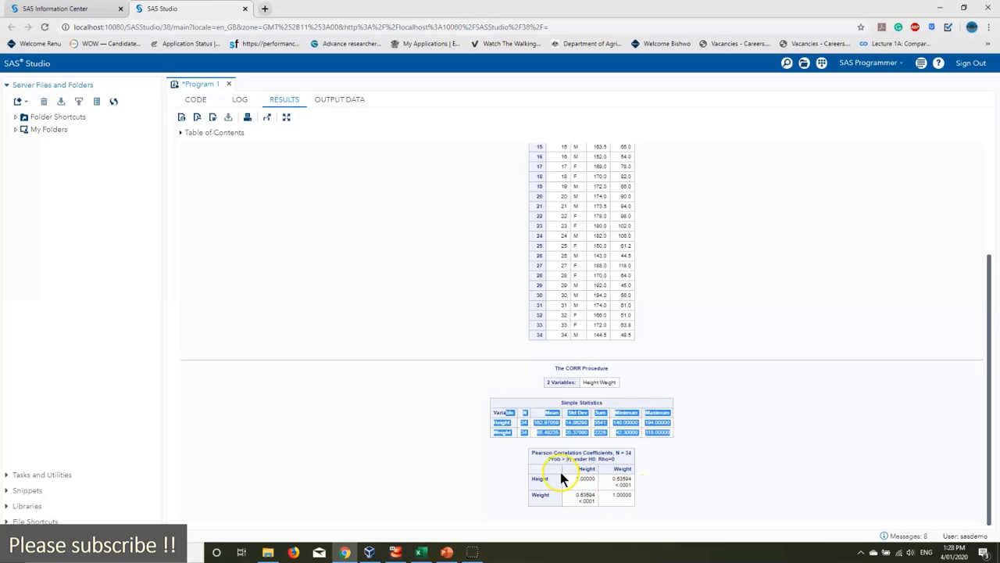
pyautogui.moveTo(535, 452); pyautogui.dragTo(636, 453)
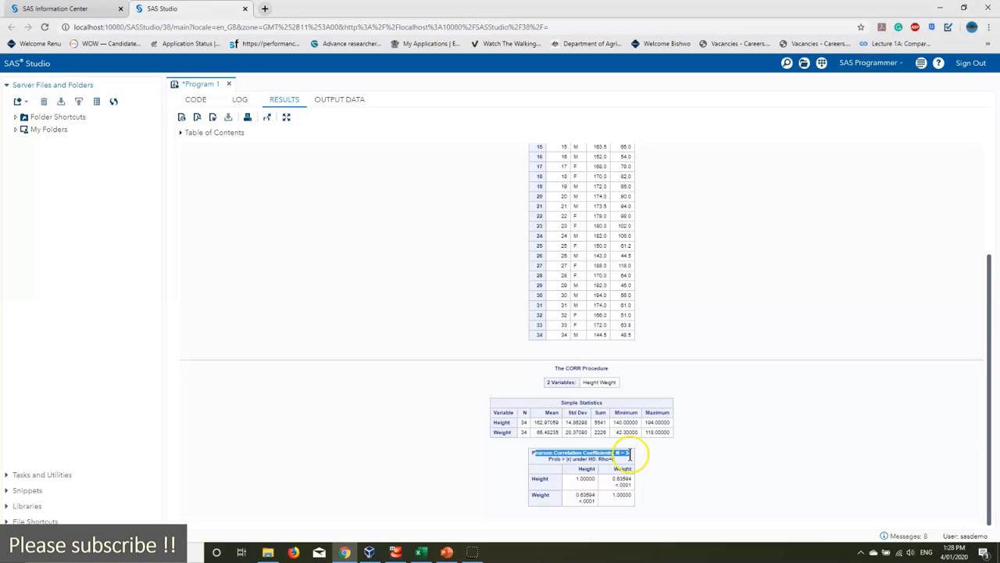
pyautogui.click(577, 478)
pyautogui.moveTo(577, 479); pyautogui.dragTo(607, 486)
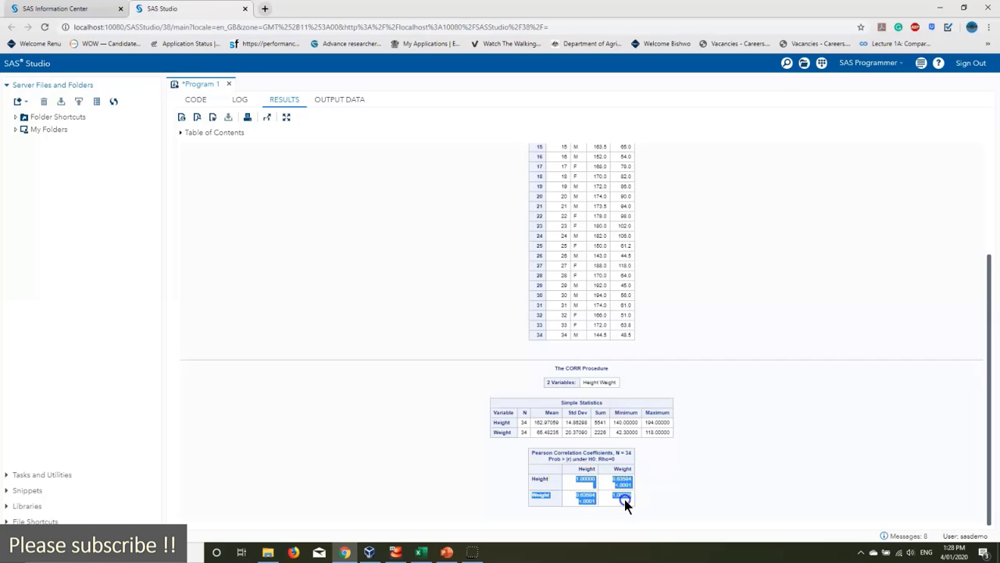
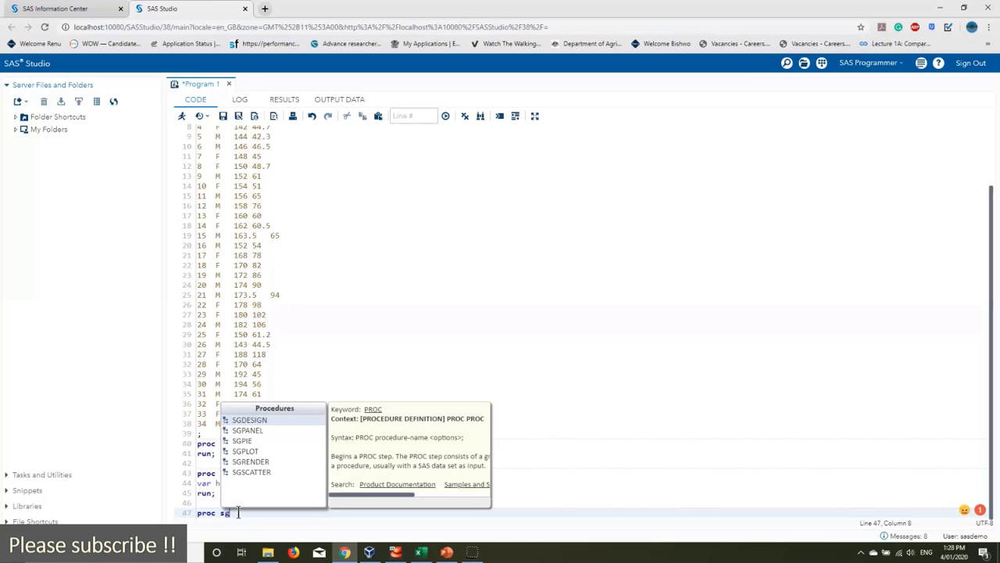
# Write a "proc sgscatter;" step with the statement "plot heightweight;" and "run;" after the correlation step
pyautogui.write('sca')
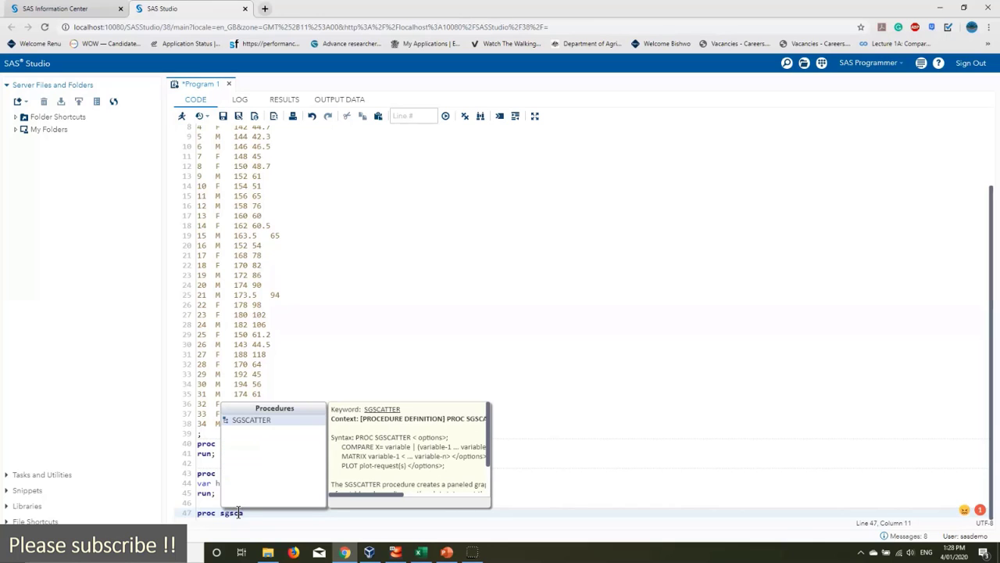
pyautogui.write('tter')
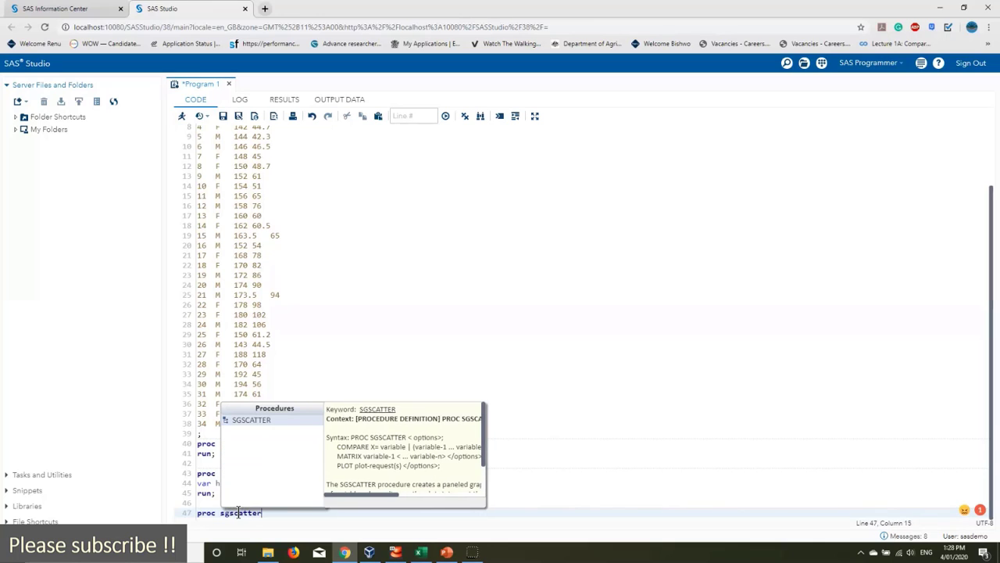
pyautogui.write(';')
pyautogui.press('Return')
pyautogui.write('pl')
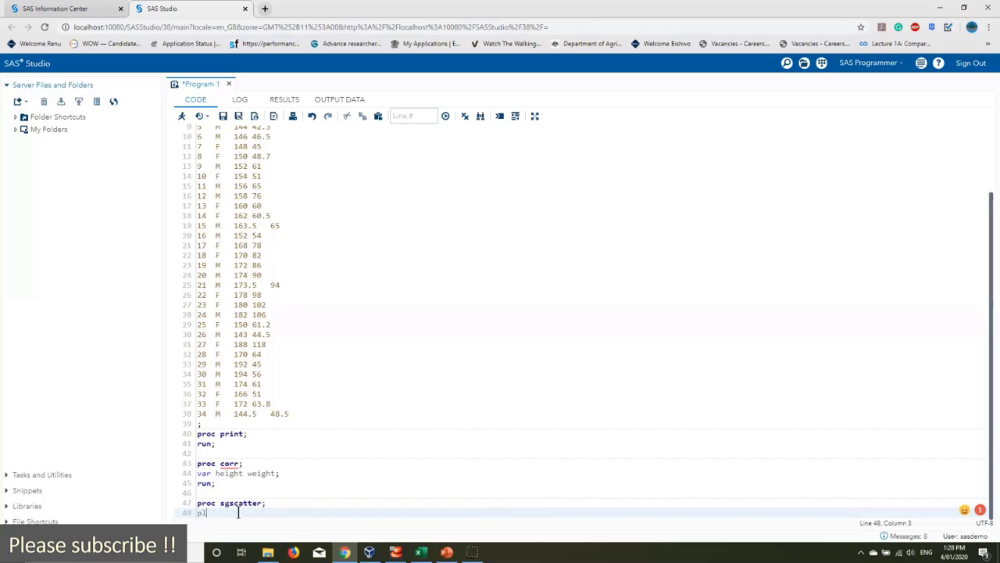
pyautogui.write('ot heightweight;')
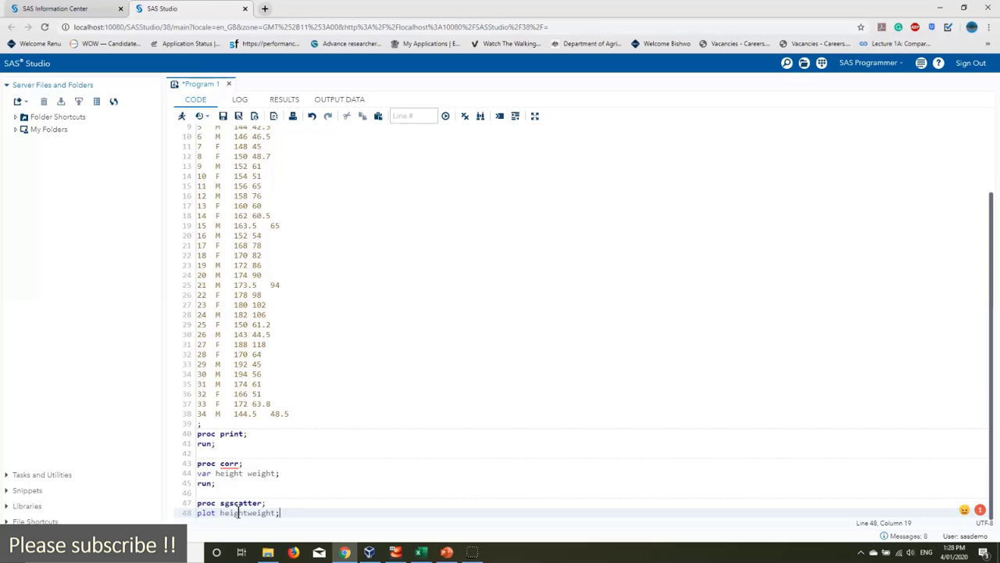
pyautogui.press('Return')
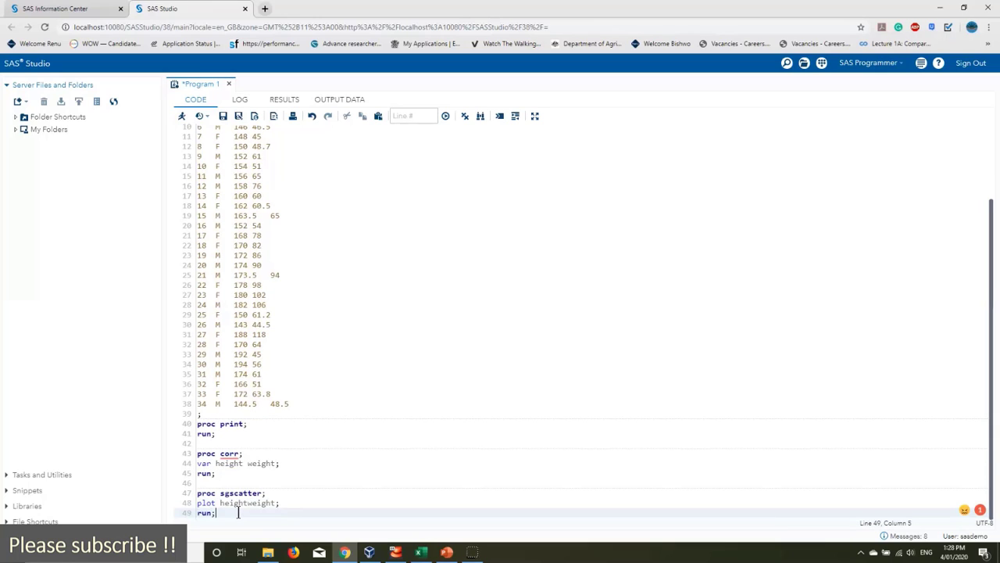
pyautogui.press('Return')
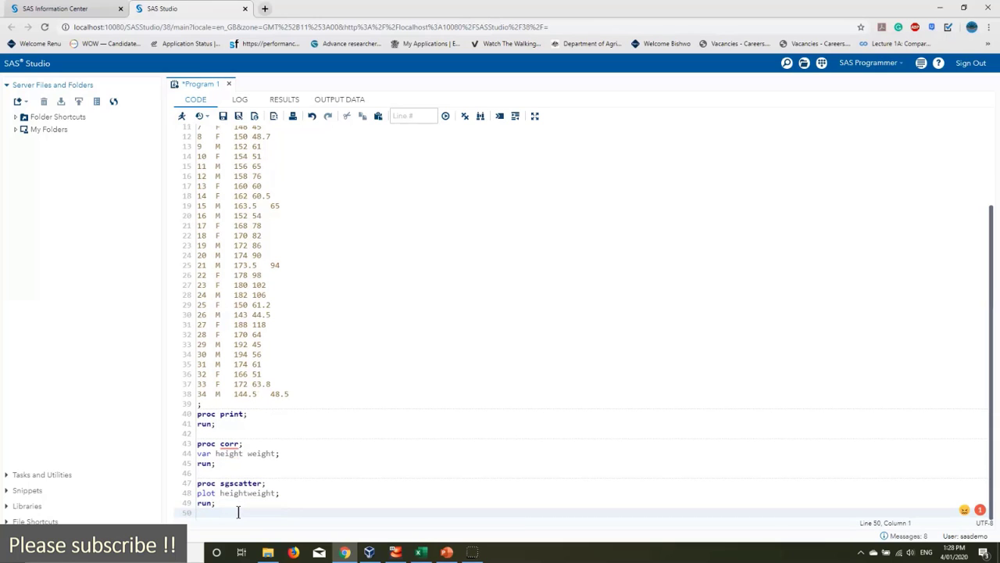
# Correct the sgscatter plot statement to "plot height*weight;" and run the program
pyautogui.click(237, 500)
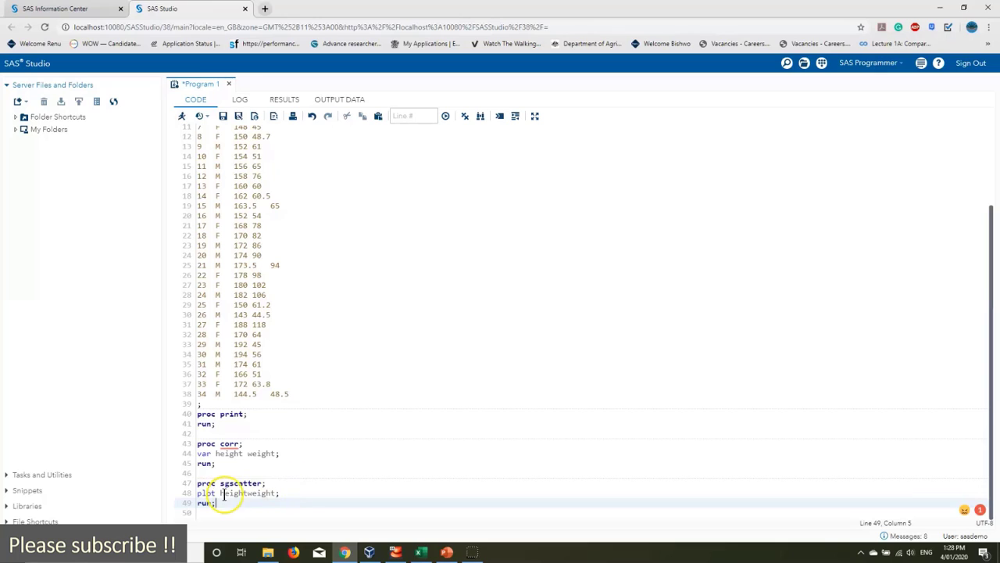
pyautogui.click(249, 494)
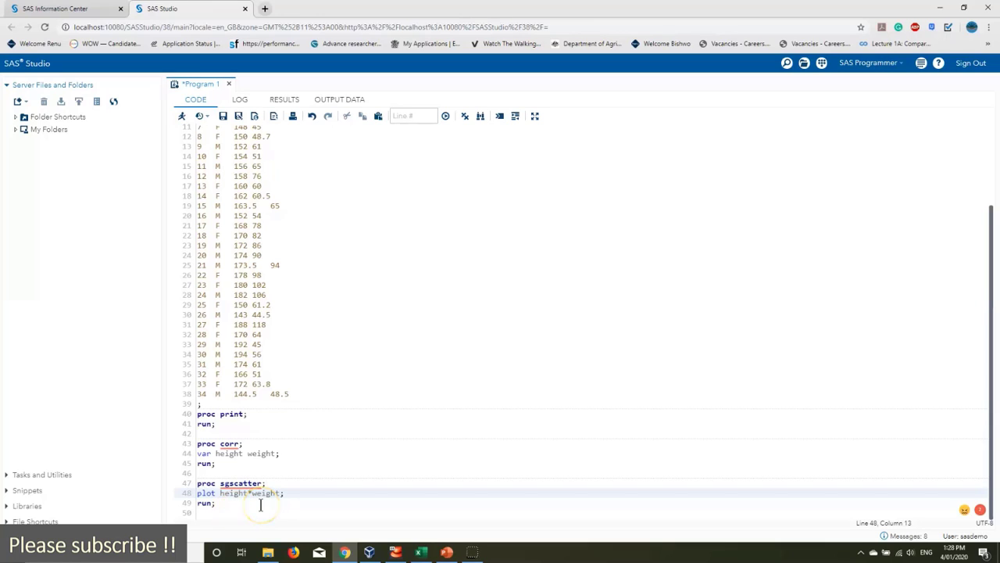
pyautogui.click(222, 504)
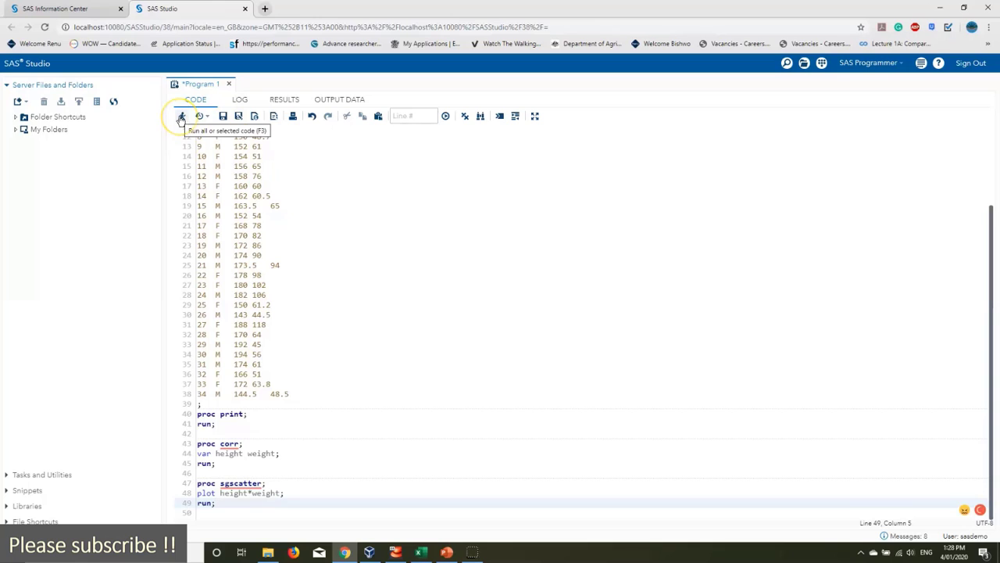
pyautogui.click(179, 116)
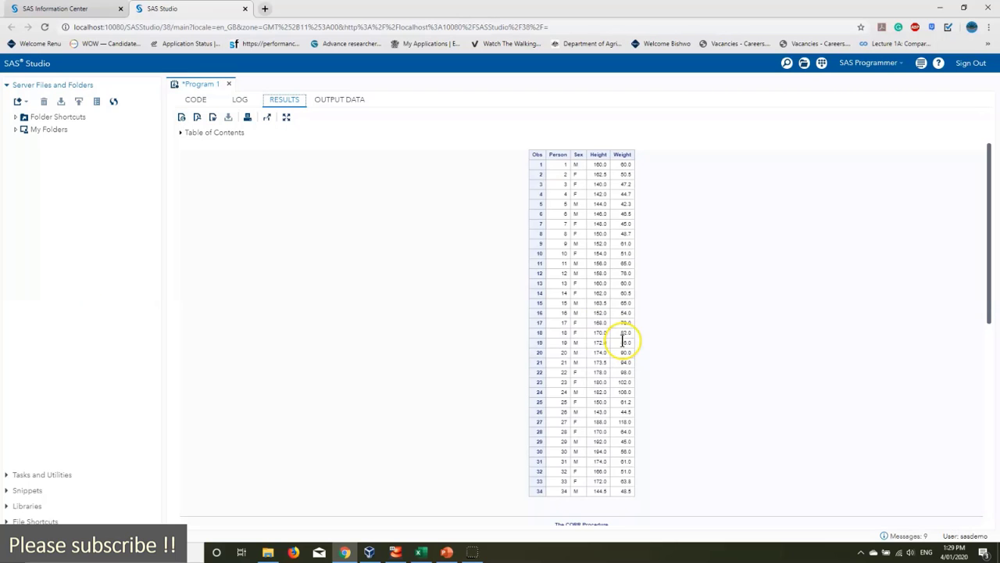
# Check the run log, and view the correlation tables and the height-weight scatter plot in the results
pyautogui.click(239, 100)
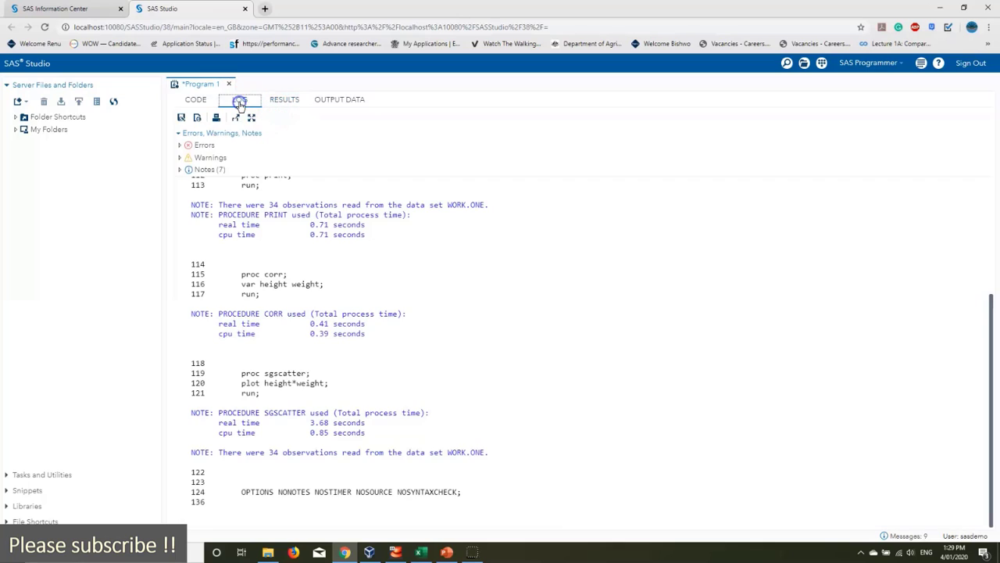
pyautogui.click(283, 99)
pyautogui.scroll(-10, 629, 355)
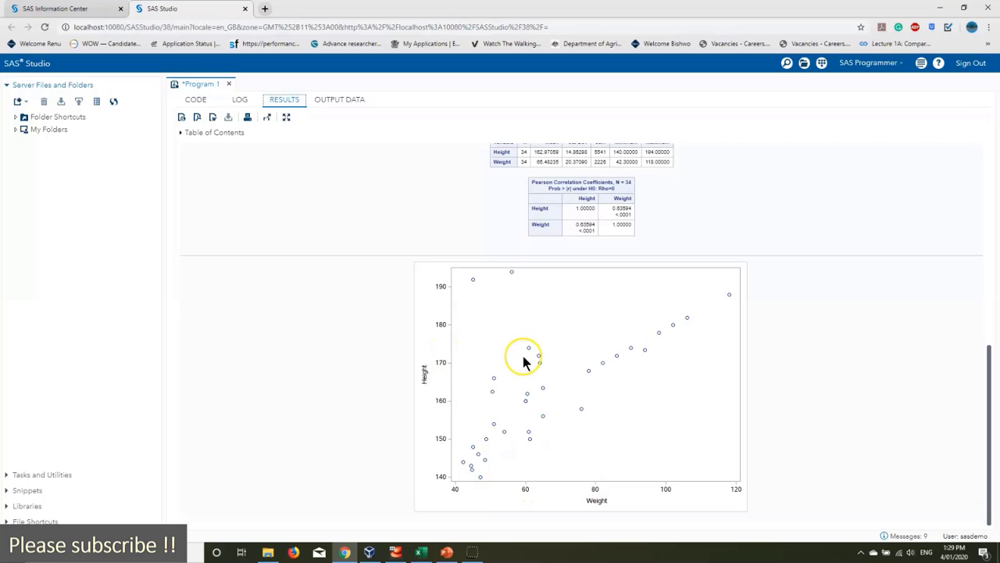
pyautogui.scroll(1, 524, 362)
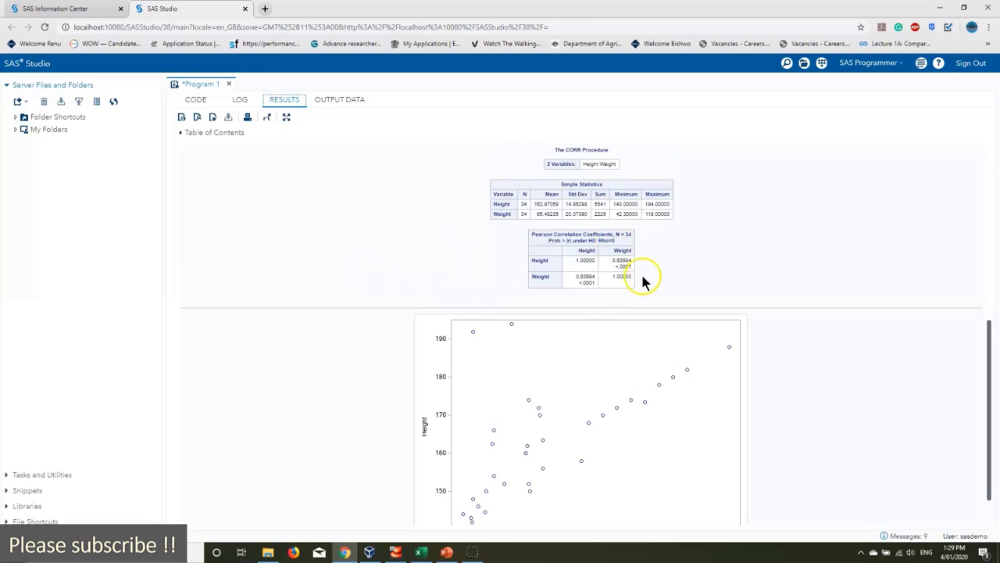
# Export the results as a PDF and view it maximized in Adobe Acrobat Reader, with both side panes collapsed and 200% zoom
pyautogui.click(196, 119)
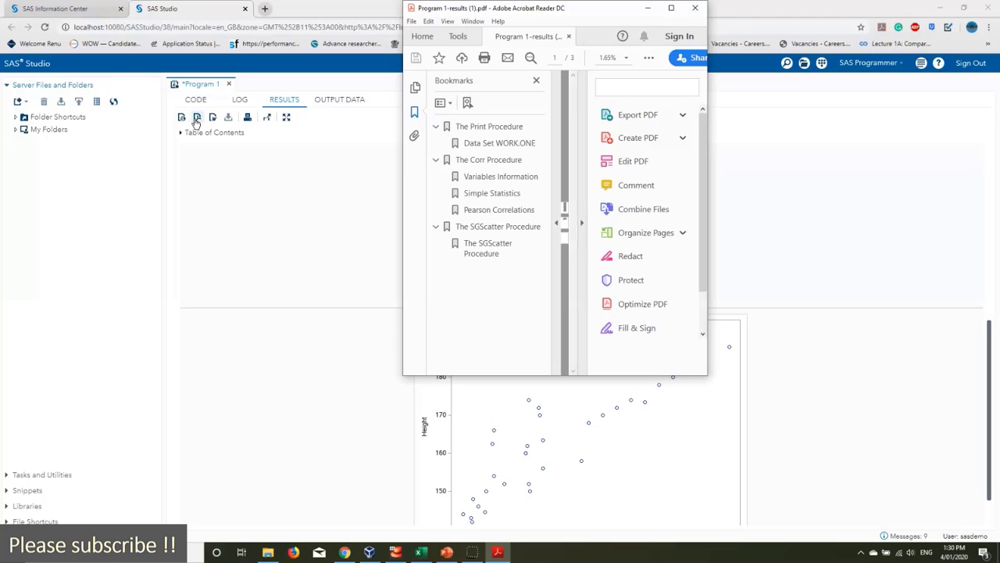
pyautogui.click(671, 7)
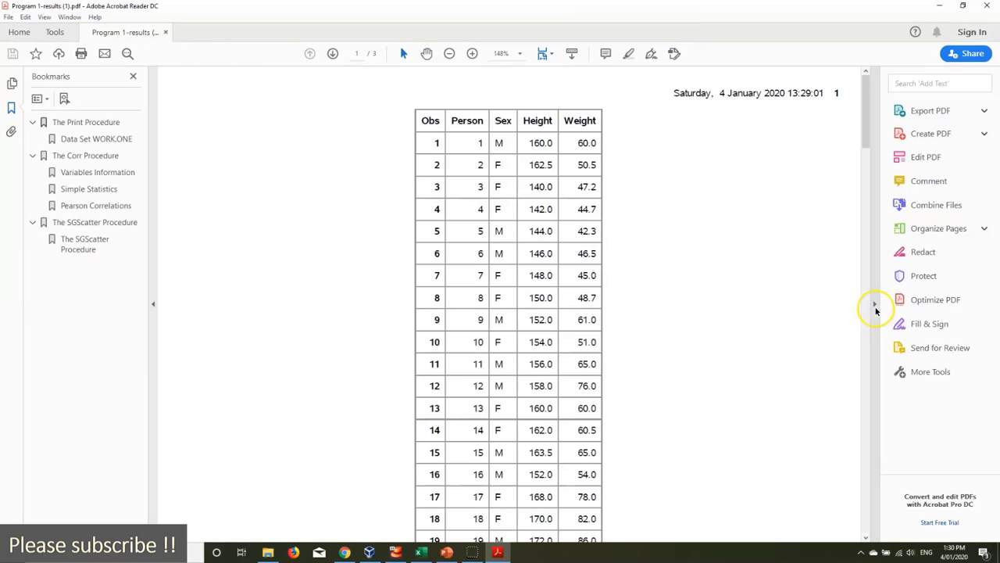
pyautogui.click(875, 307)
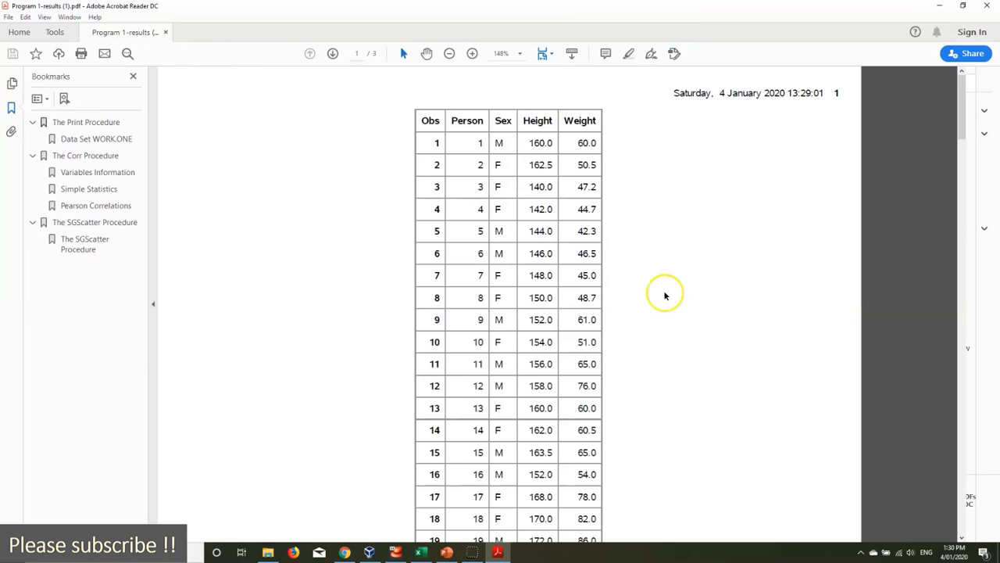
pyautogui.click(152, 306)
pyautogui.hotkey('ctrl', '+')
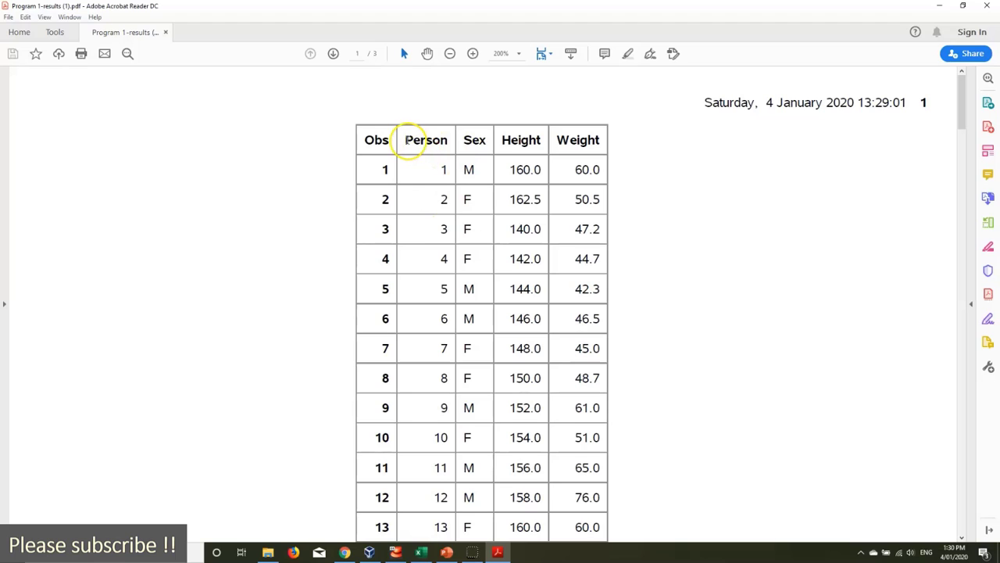
# Review the printed data listing of person, sex, height and weight on the PDF's first page
pyautogui.doubleClick(443, 139)
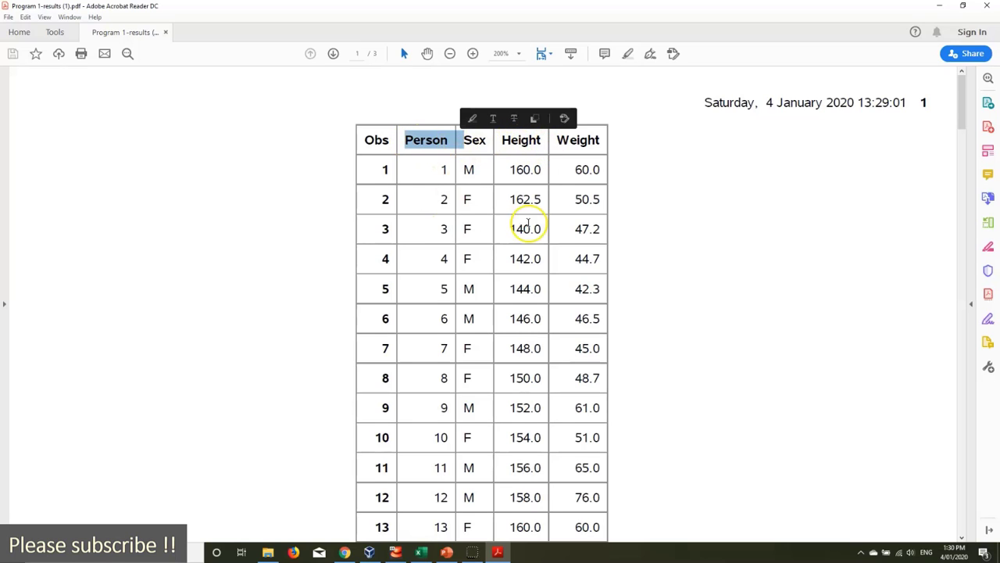
pyautogui.scroll(-1, 534, 252)
pyautogui.scroll(-6, 535, 252)
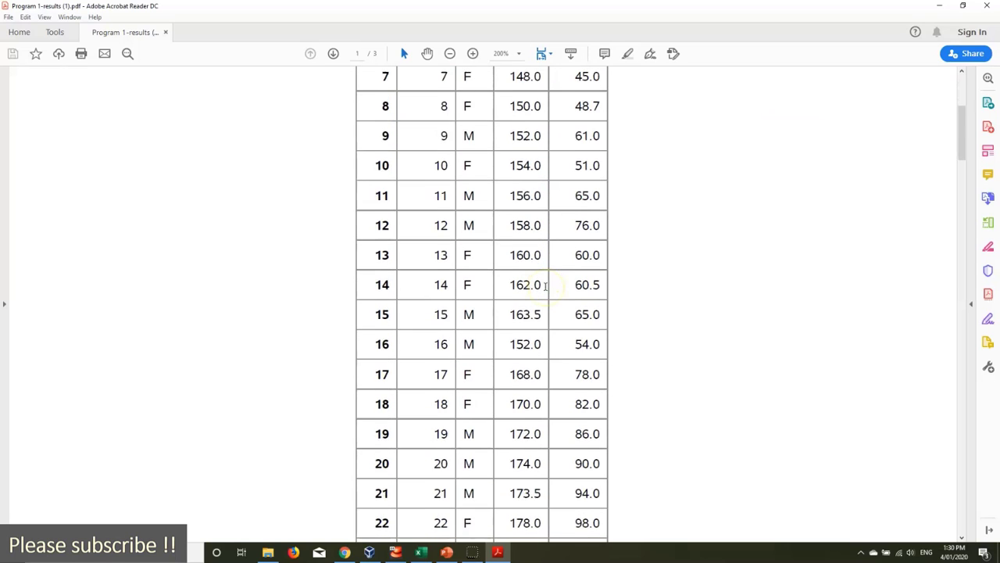
pyautogui.scroll(-7, 545, 286)
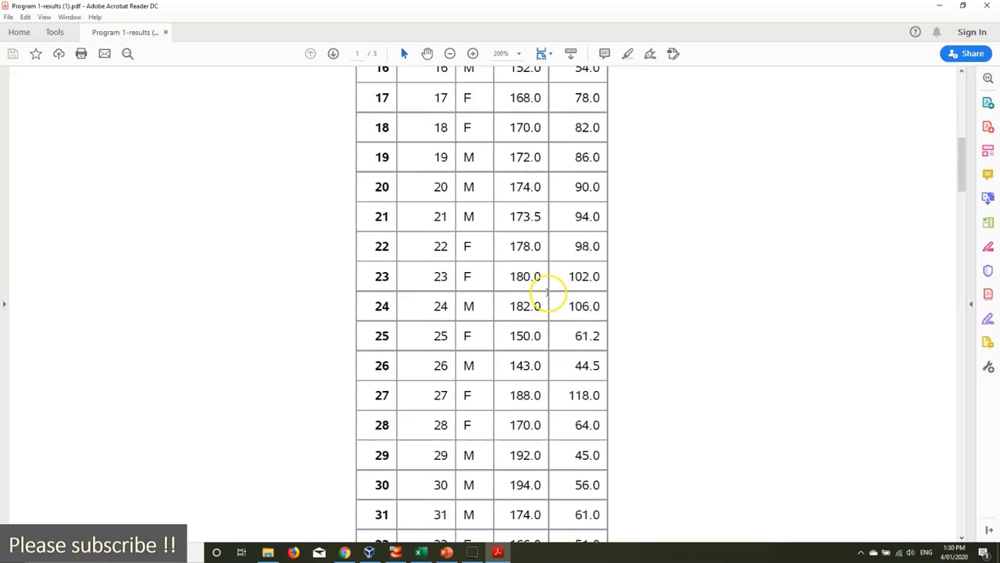
# Examine the Simple Statistics table on page 2, highlighting the N and mean values for height
pyautogui.scroll(-20, 549, 299)
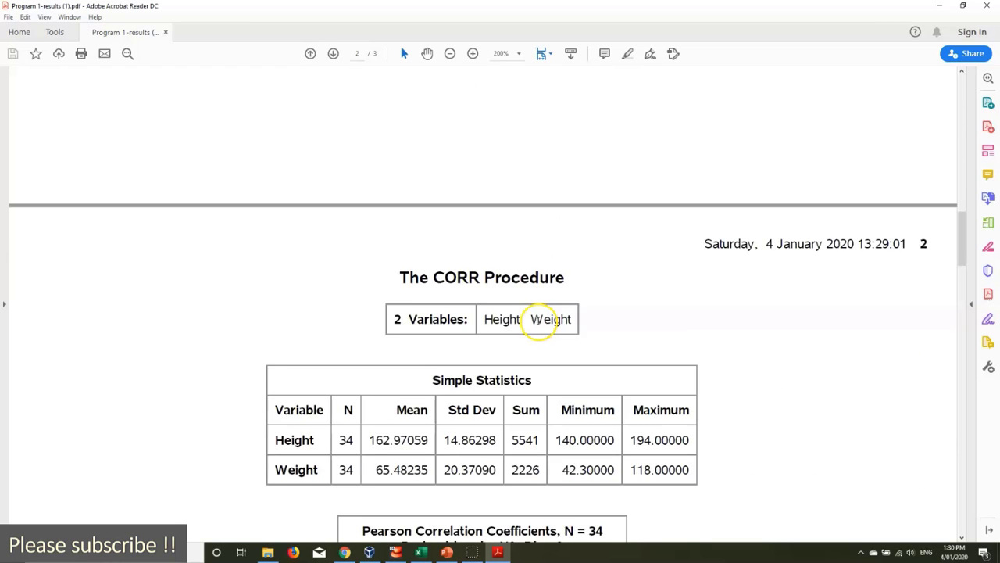
pyautogui.scroll(-3, 547, 310)
pyautogui.scroll(3, 469, 185)
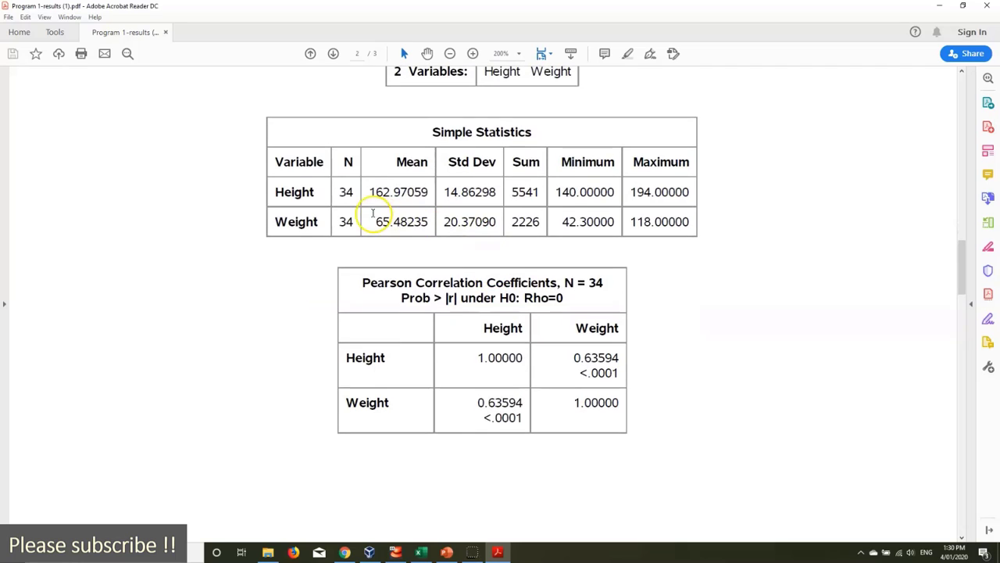
pyautogui.moveTo(335, 192); pyautogui.dragTo(351, 191)
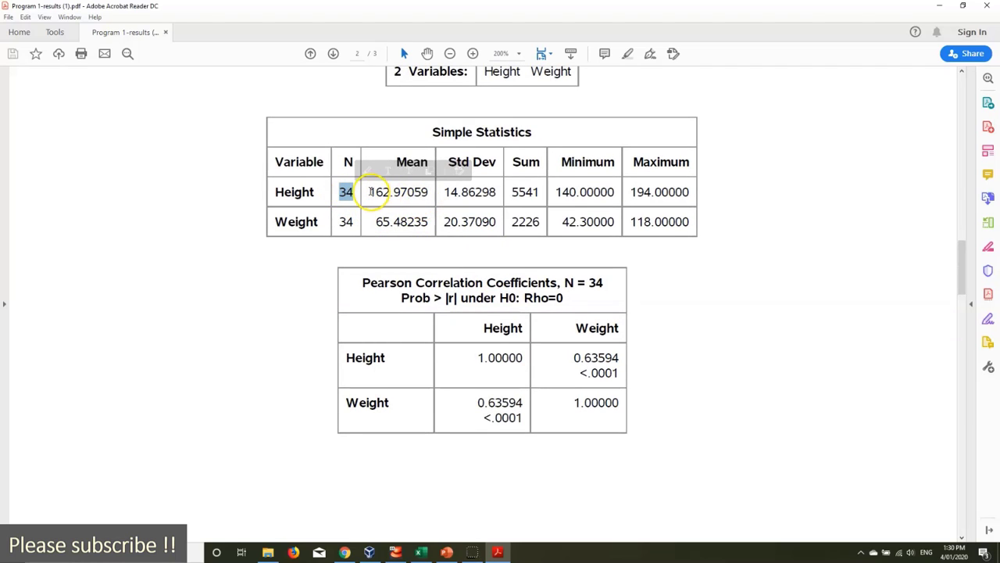
pyautogui.moveTo(369, 191); pyautogui.dragTo(428, 192)
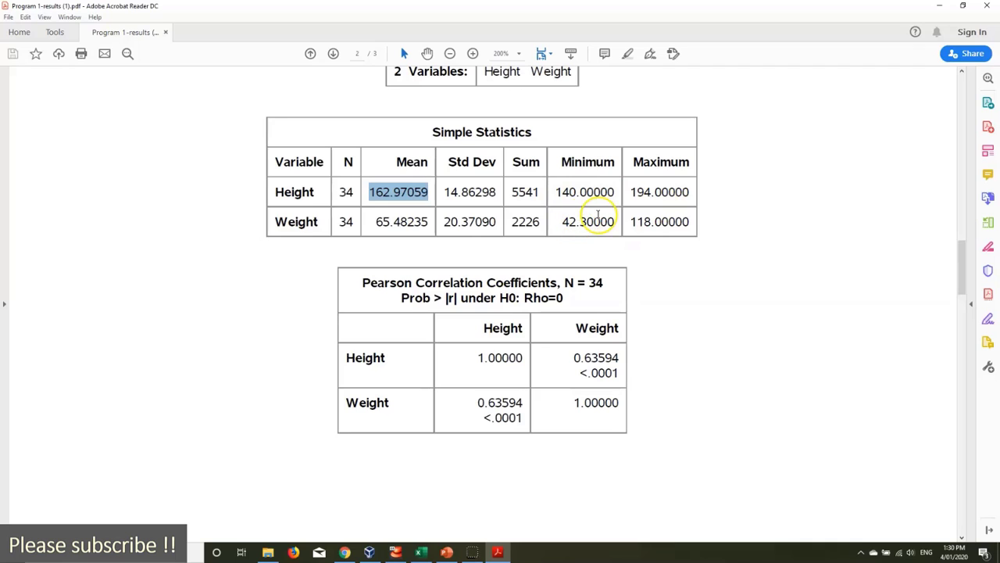
pyautogui.scroll(-1, 537, 317)
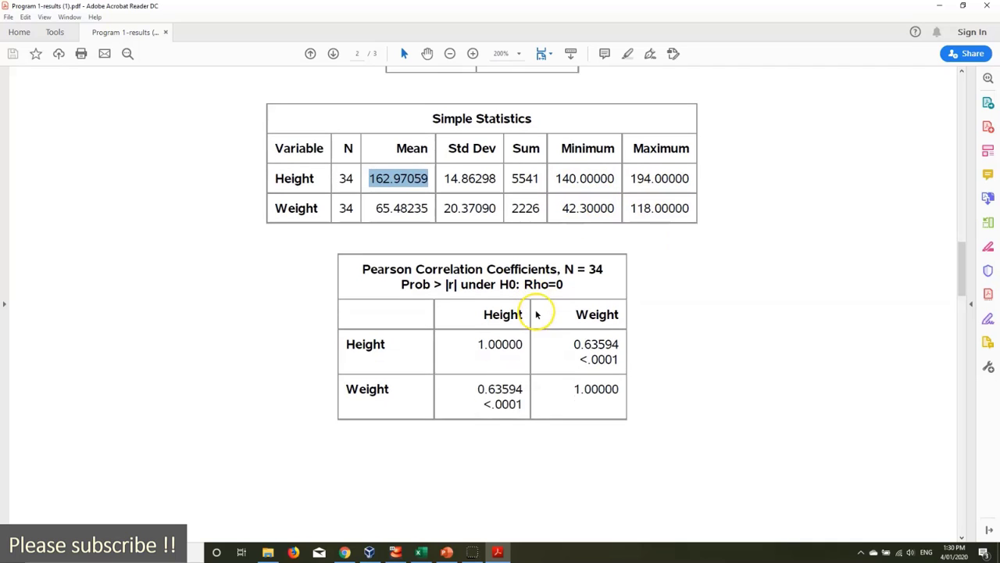
pyautogui.scroll(-1, 537, 314)
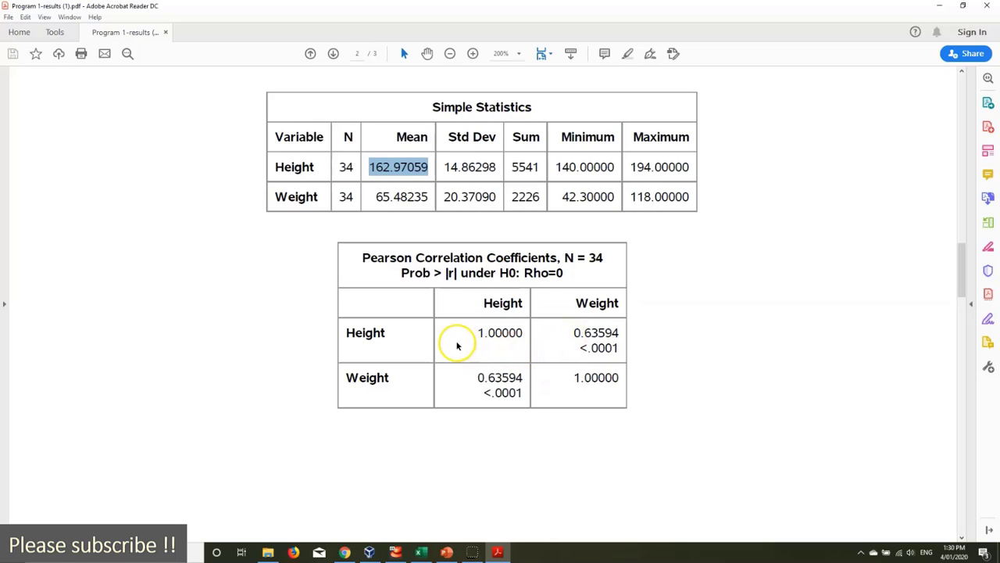
# Examine the height and weight row labels of the Pearson correlation matrix, highlighting each label
pyautogui.moveTo(486, 333); pyautogui.dragTo(475, 332)
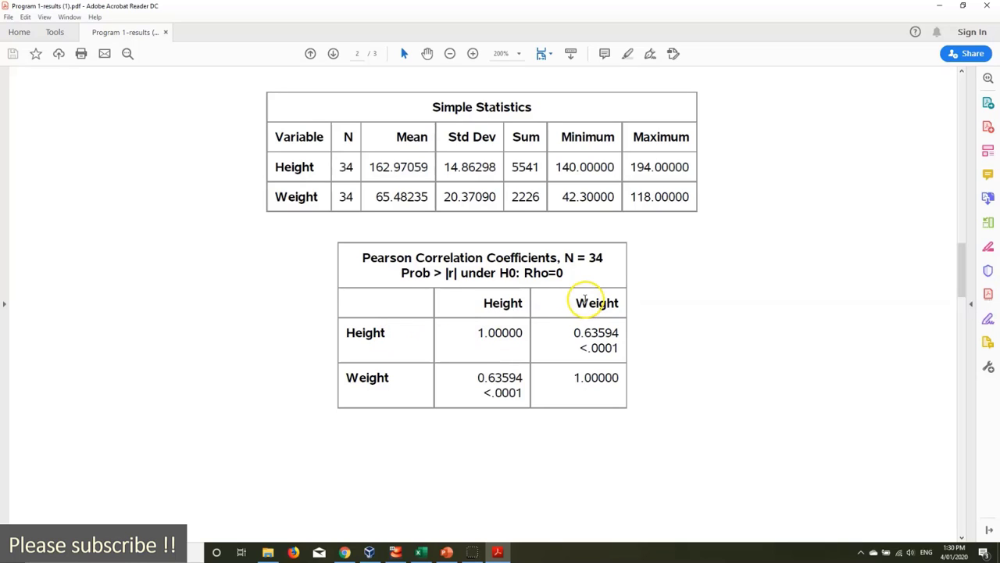
pyautogui.click(392, 333)
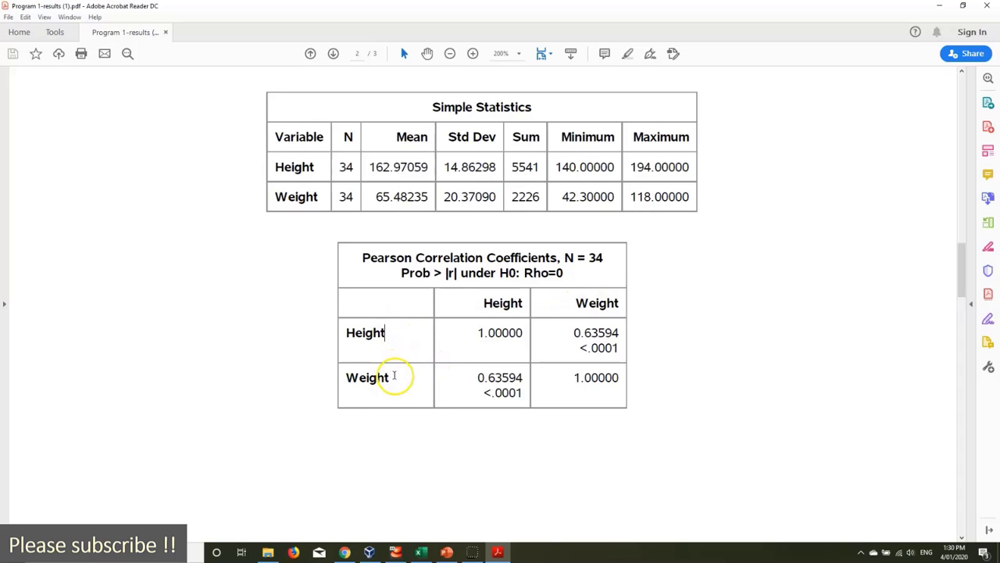
pyautogui.moveTo(388, 378); pyautogui.dragTo(346, 380)
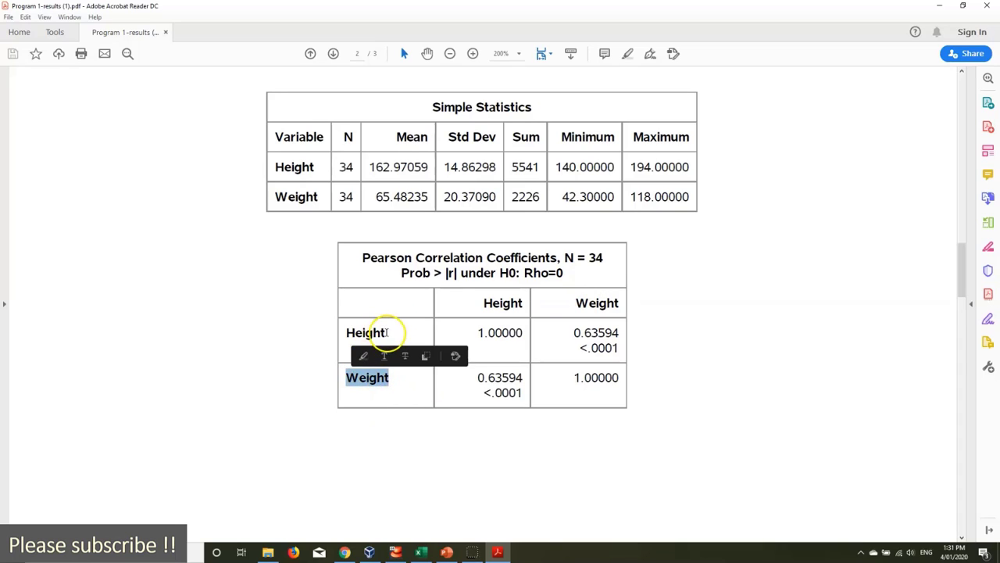
pyautogui.moveTo(384, 333); pyautogui.dragTo(339, 333)
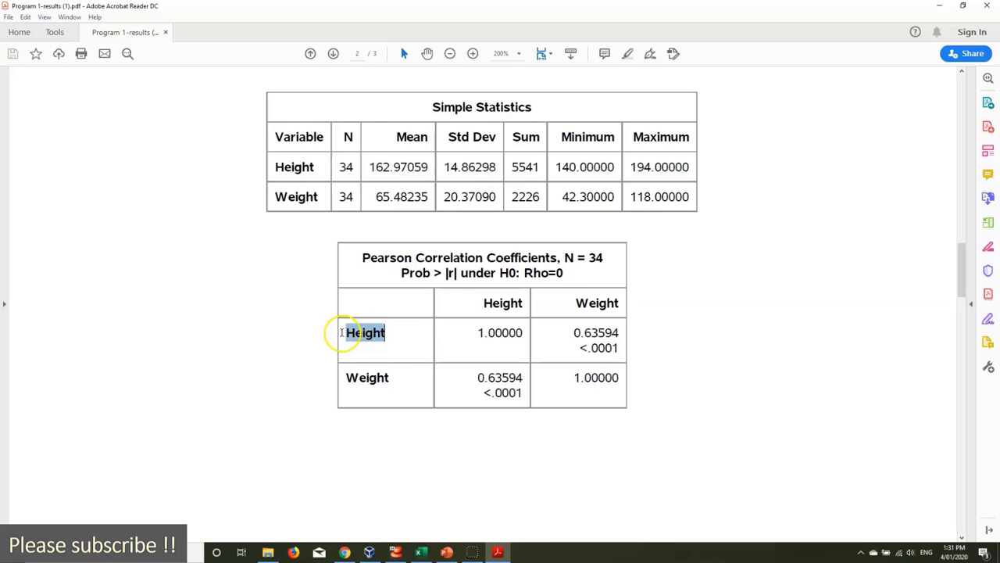
# Examine the correlation coefficient between weight and height and its p-value, highlighting each in the Pearson table
pyautogui.click(484, 379)
pyautogui.moveTo(485, 378); pyautogui.dragTo(525, 395)
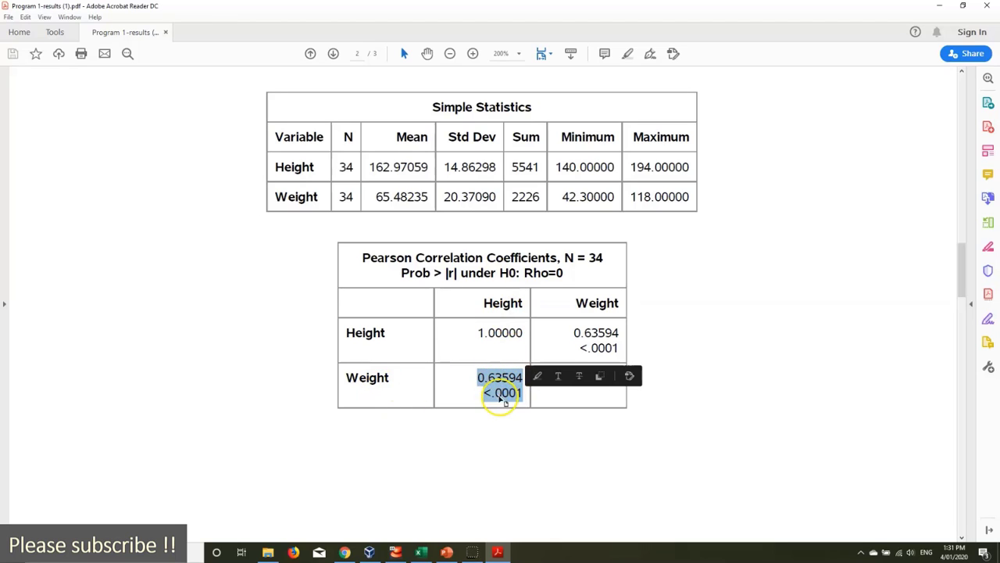
pyautogui.click(487, 393)
pyautogui.moveTo(478, 394); pyautogui.dragTo(522, 393)
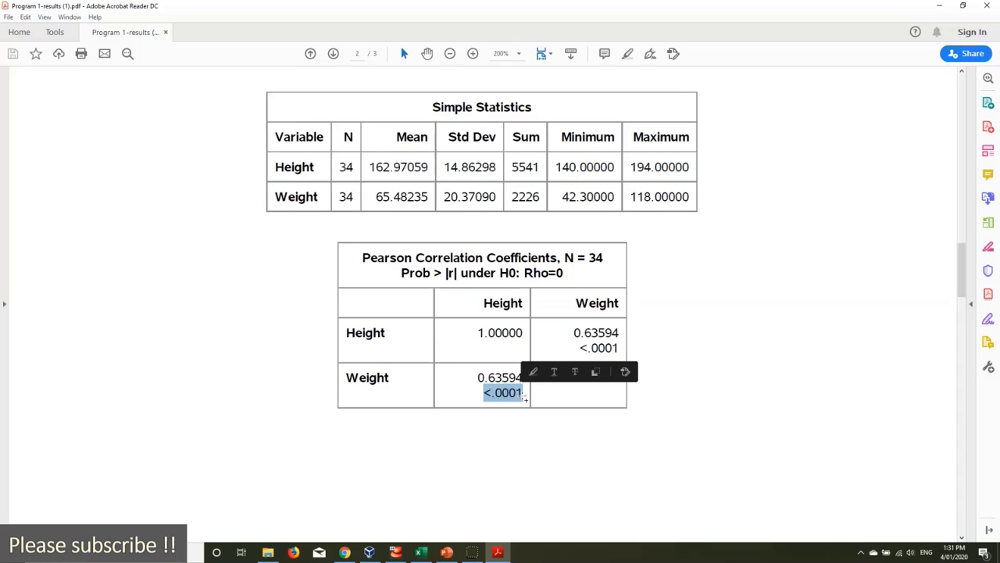
pyautogui.click(536, 429)
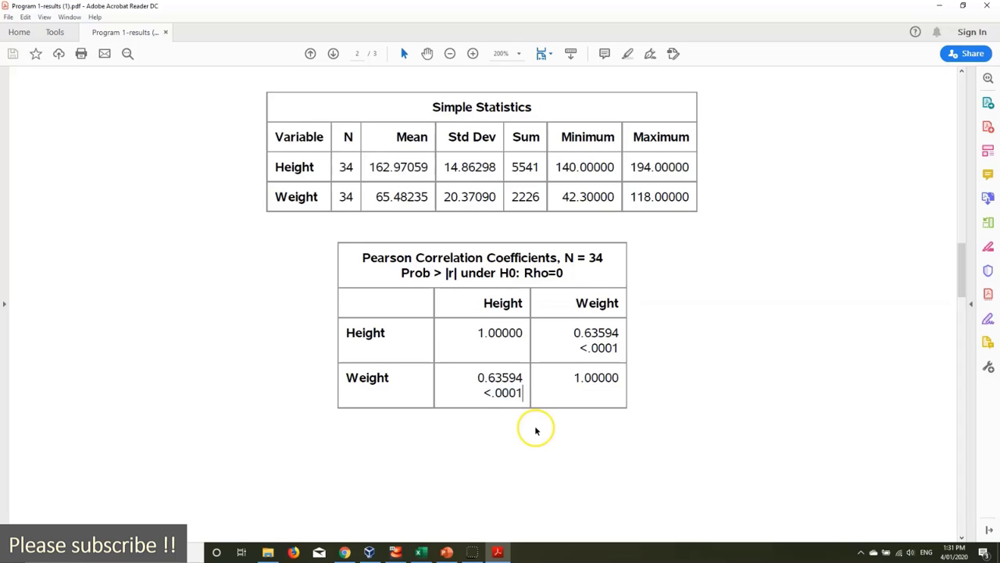
pyautogui.moveTo(482, 393); pyautogui.dragTo(524, 425)
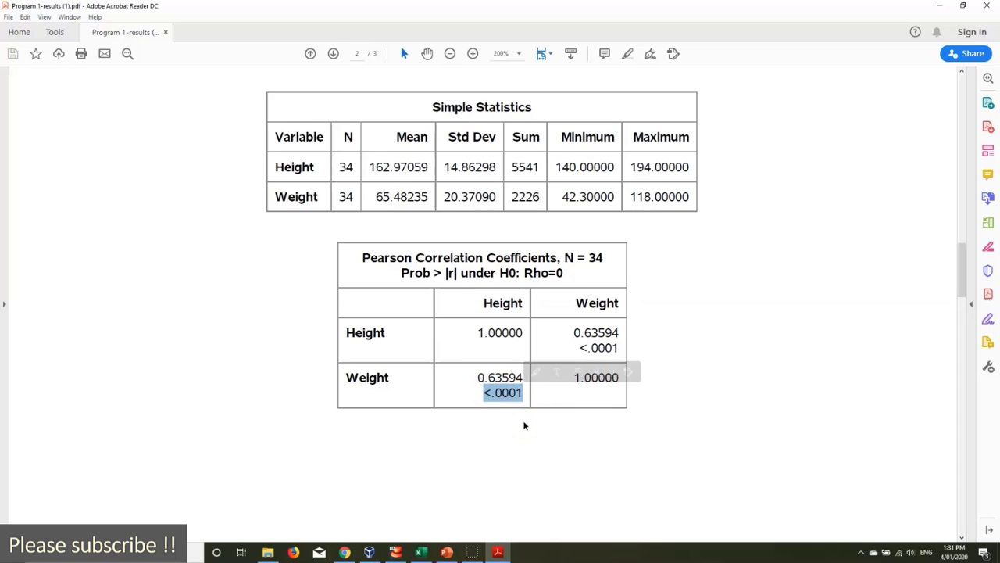
pyautogui.moveTo(478, 378); pyautogui.dragTo(527, 378)
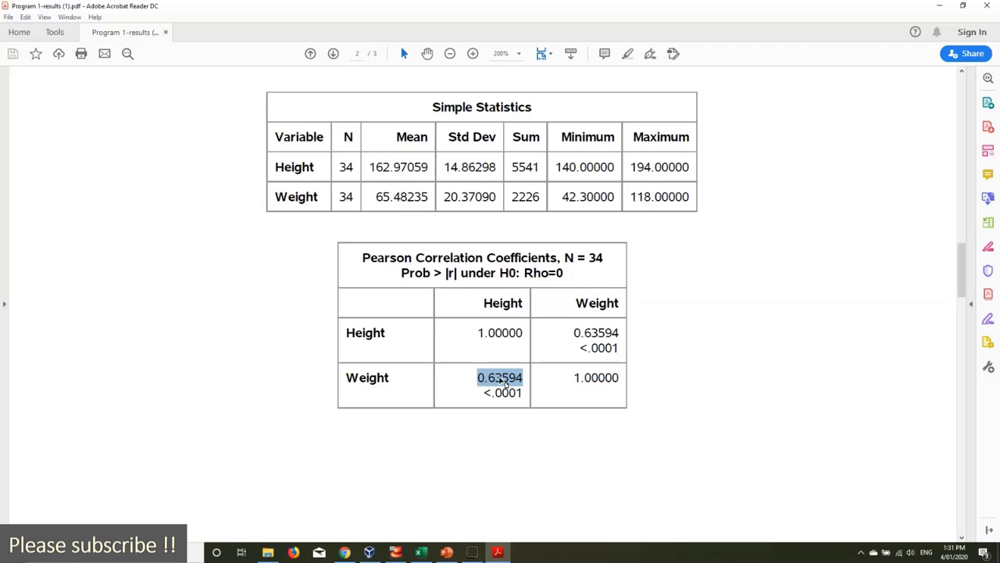
pyautogui.click(484, 384)
pyautogui.click(497, 388)
# Examine the scatter plot of height against weight on page 3 and set the zoom to 100%
pyautogui.scroll(-1, 507, 404)
pyautogui.scroll(-10, 506, 404)
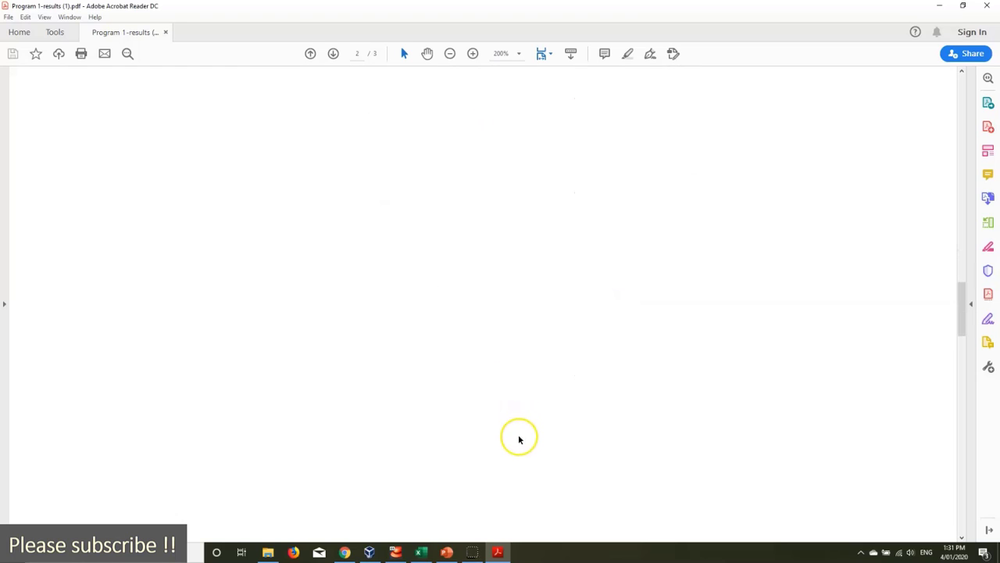
pyautogui.scroll(-10, 525, 476)
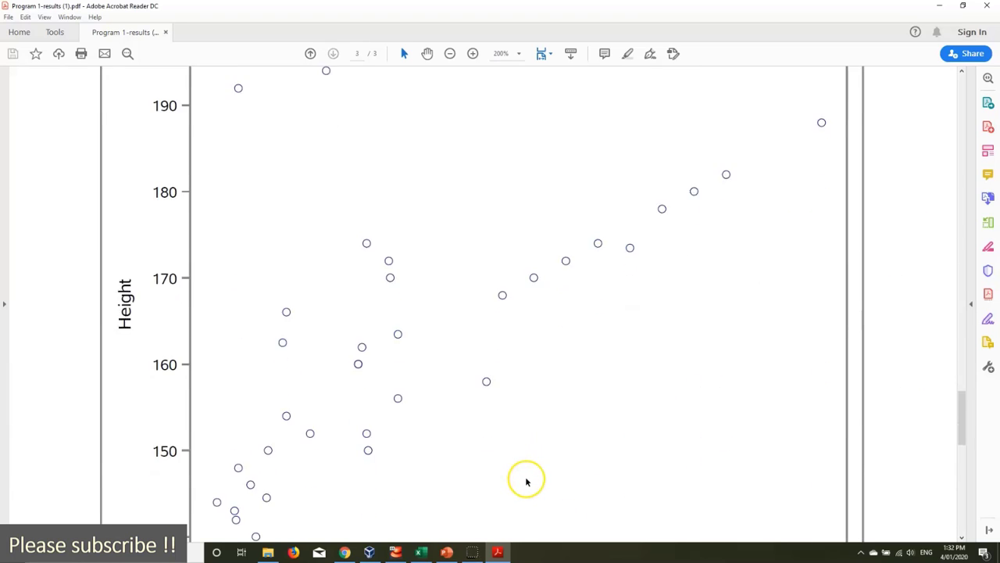
pyautogui.scroll(-3, 407, 520)
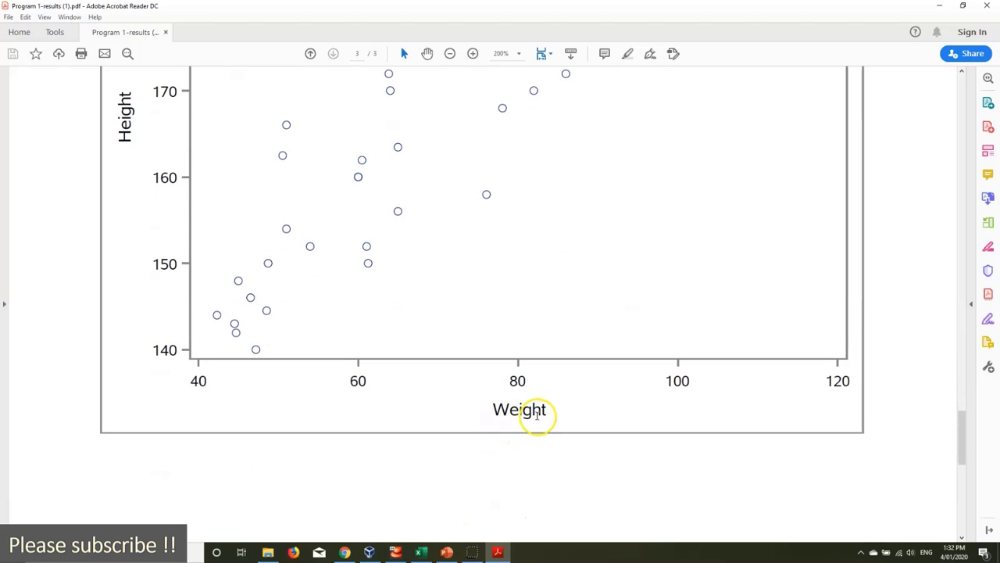
pyautogui.scroll(2, 476, 399)
pyautogui.scroll(1, 477, 400)
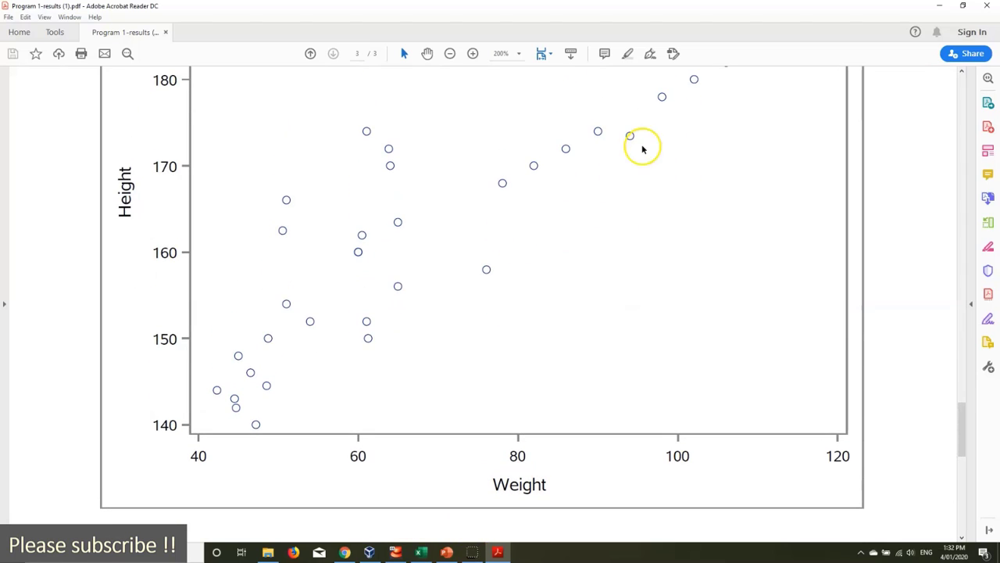
pyautogui.scroll(2, 397, 387)
pyautogui.scroll(1, 398, 387)
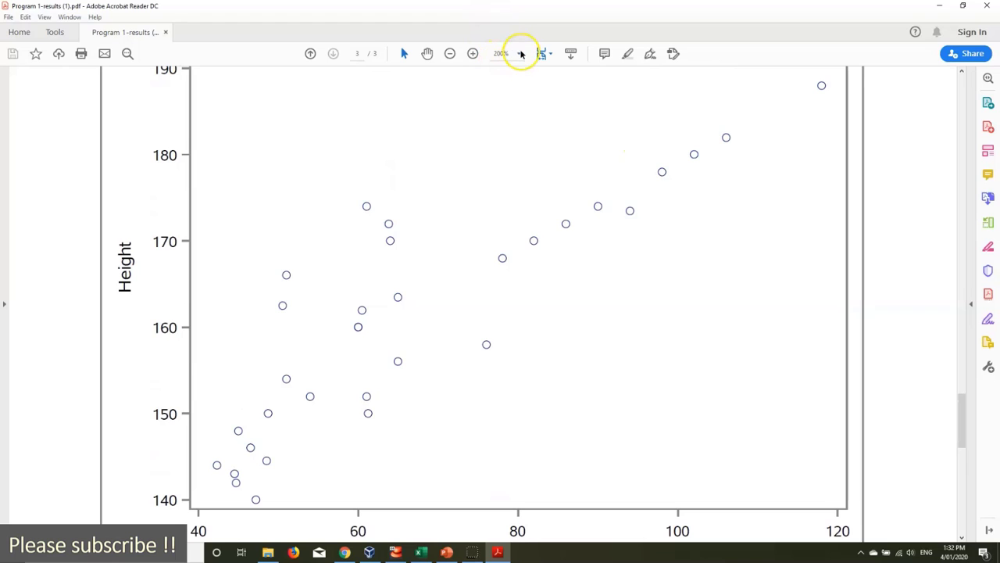
pyautogui.click(519, 53)
pyautogui.click(552, 131)
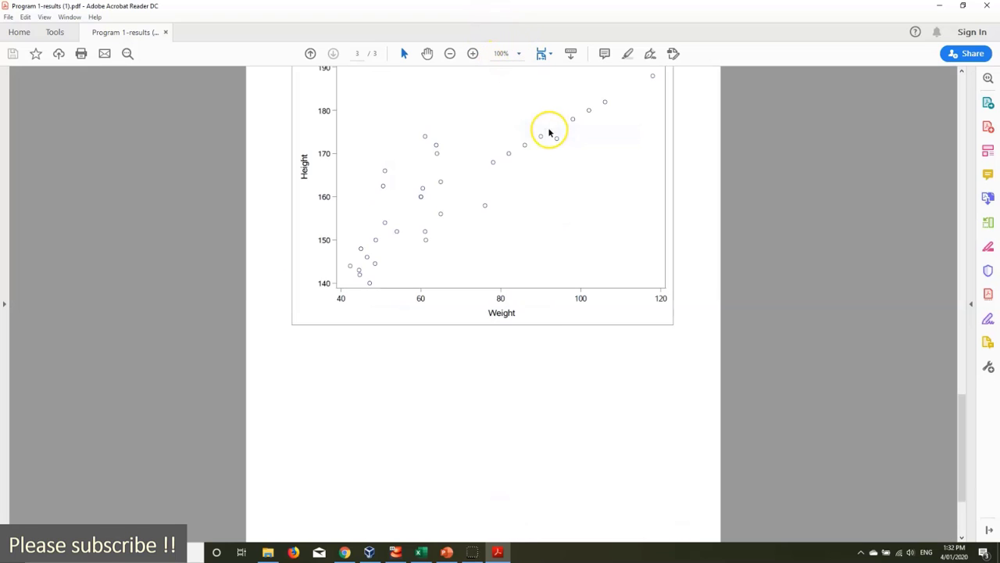
# Re-examine the correlation coefficient in the Weight row of the Pearson table on page 2, highlighting the value
pyautogui.scroll(3, 532, 308)
pyautogui.scroll(1, 519, 364)
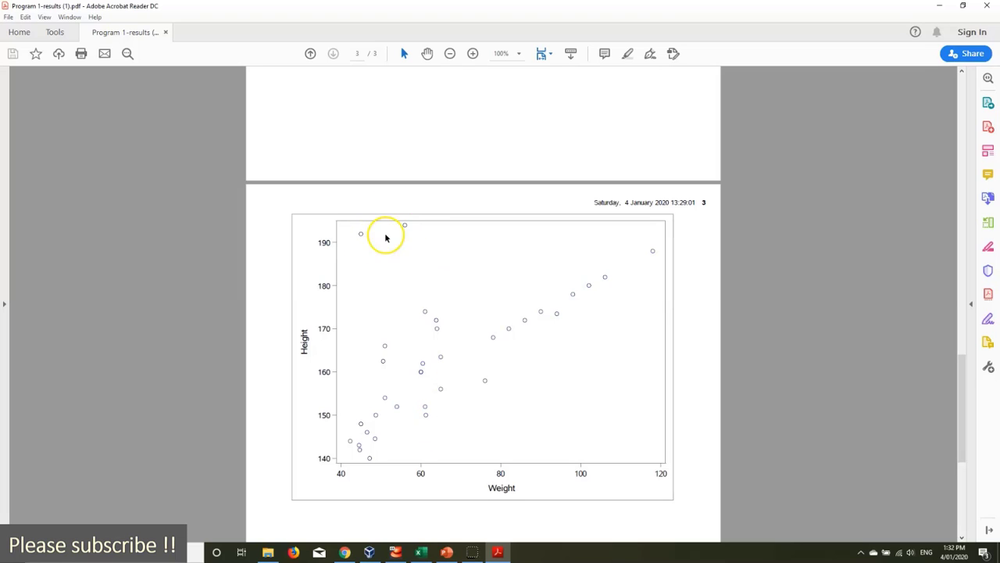
pyautogui.scroll(1, 470, 366)
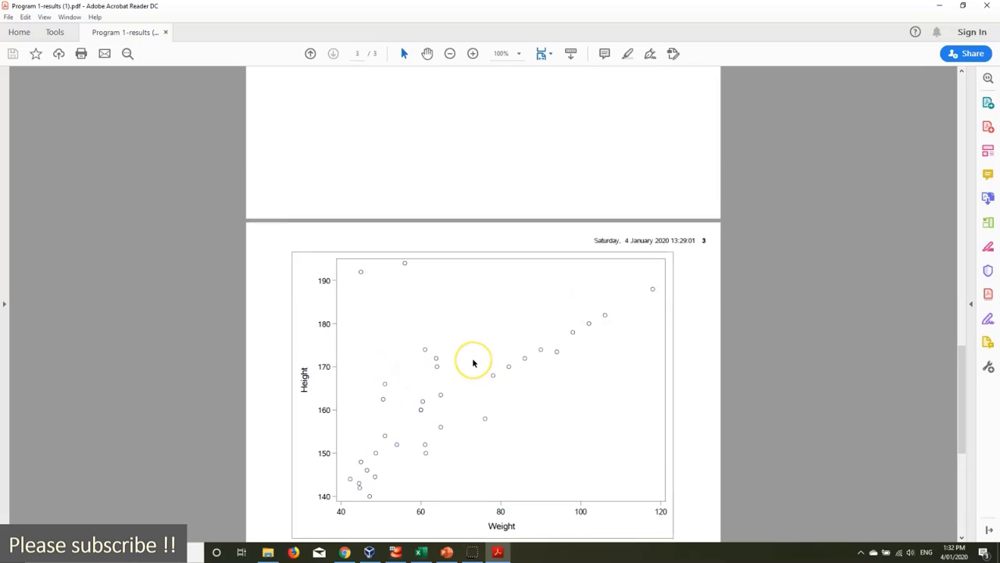
pyautogui.scroll(15, 473, 362)
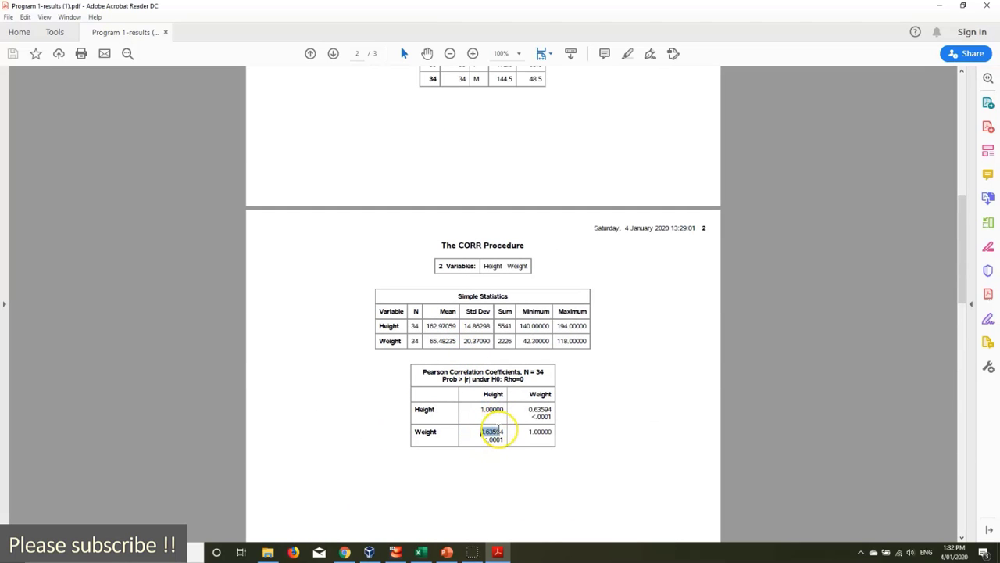
pyautogui.moveTo(497, 430); pyautogui.dragTo(505, 428)
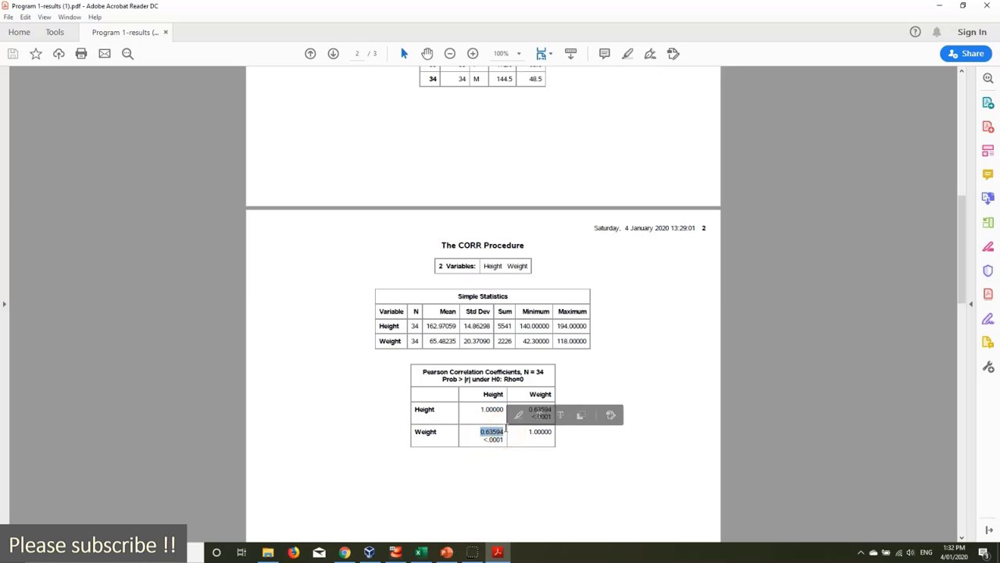
pyautogui.click(508, 487)
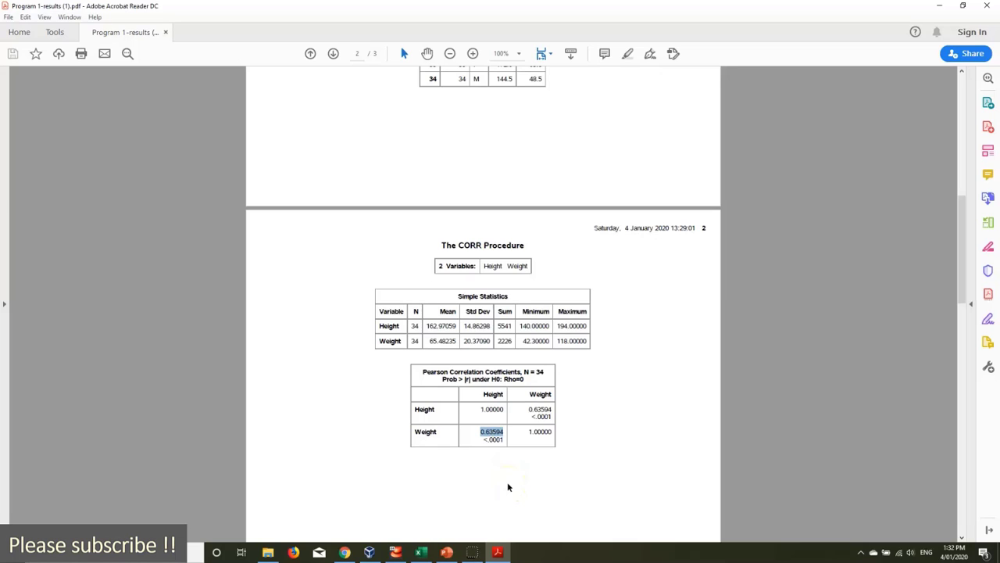
pyautogui.click(557, 410)
pyautogui.click(491, 435)
pyautogui.doubleClick(488, 435)
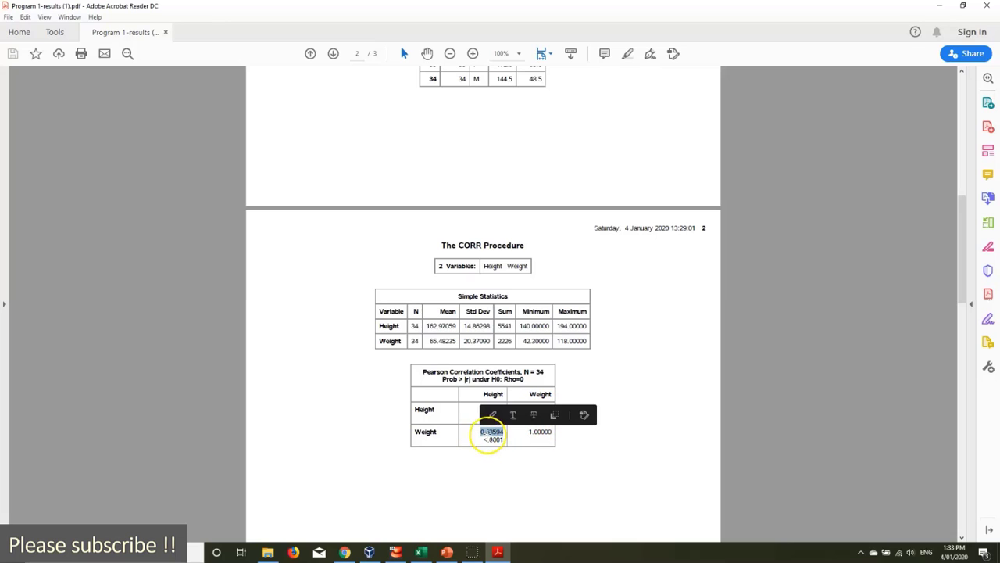
# Examine the p-value below the coefficient in the Pearson table's Weight row, highlighting its digits
pyautogui.moveTo(507, 440); pyautogui.dragTo(489, 439)
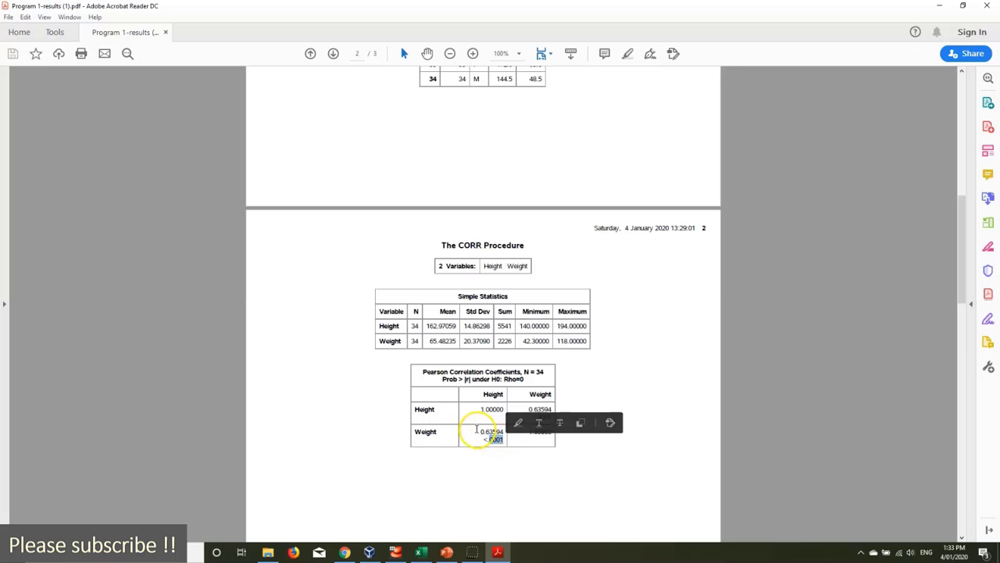
pyautogui.click(506, 442)
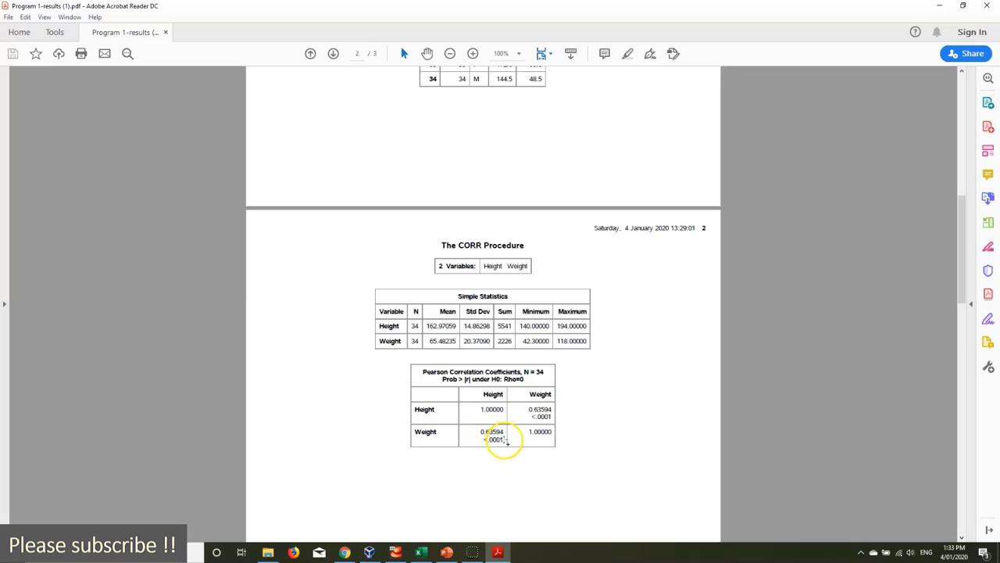
pyautogui.moveTo(507, 442); pyautogui.dragTo(490, 440)
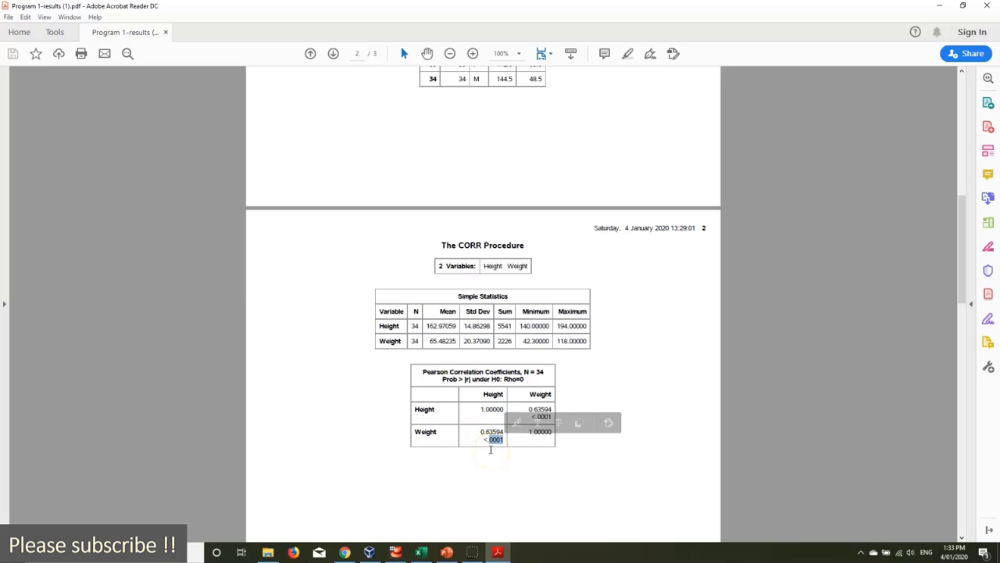